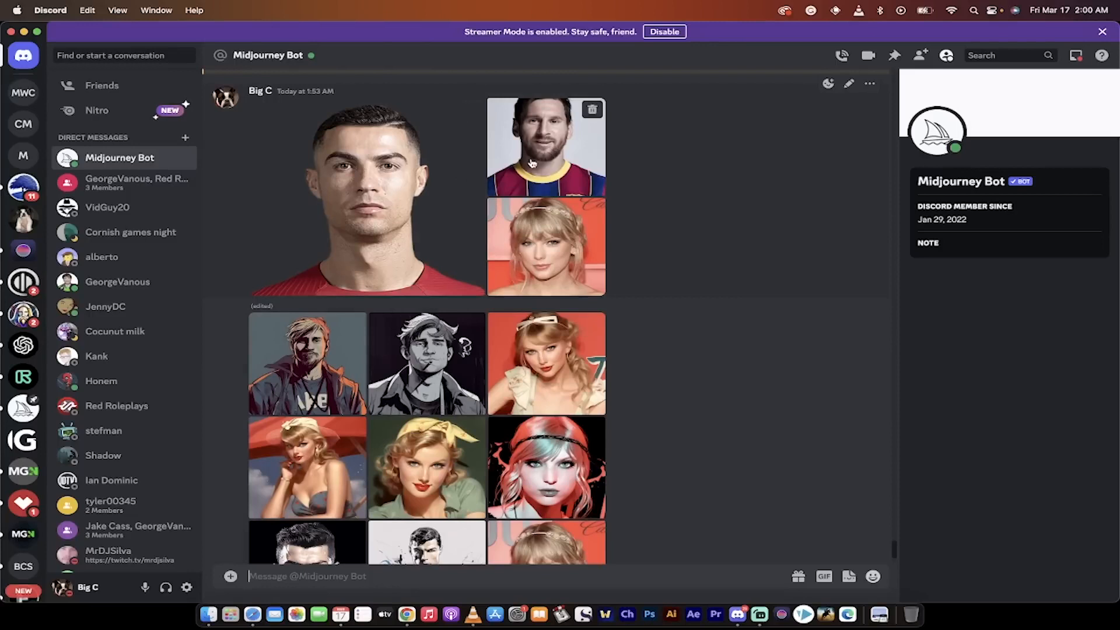
Examine the generated cartoon portraits in the image grid at full size, including the comic-style men and women.
scroll(694, 413, "down", 3)
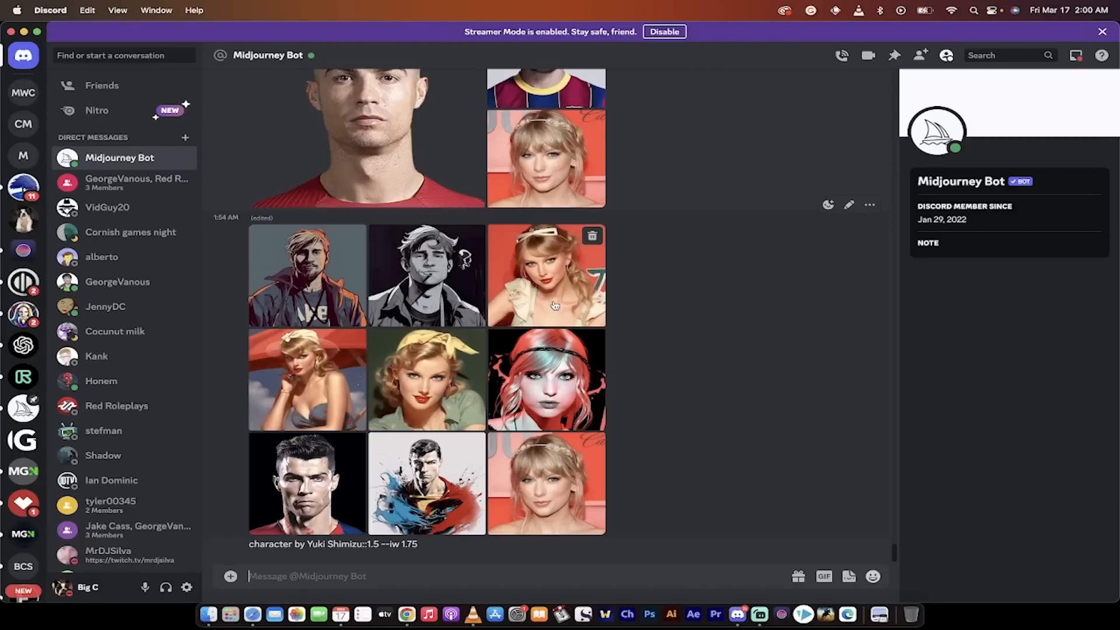
left_click(307, 275)
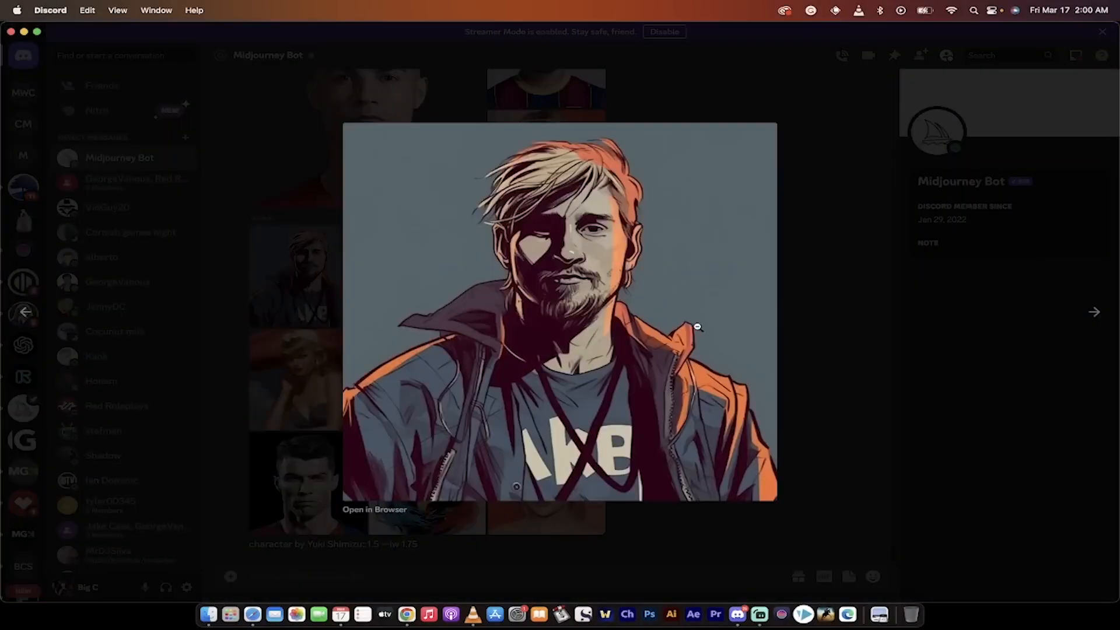
left_click(1095, 314)
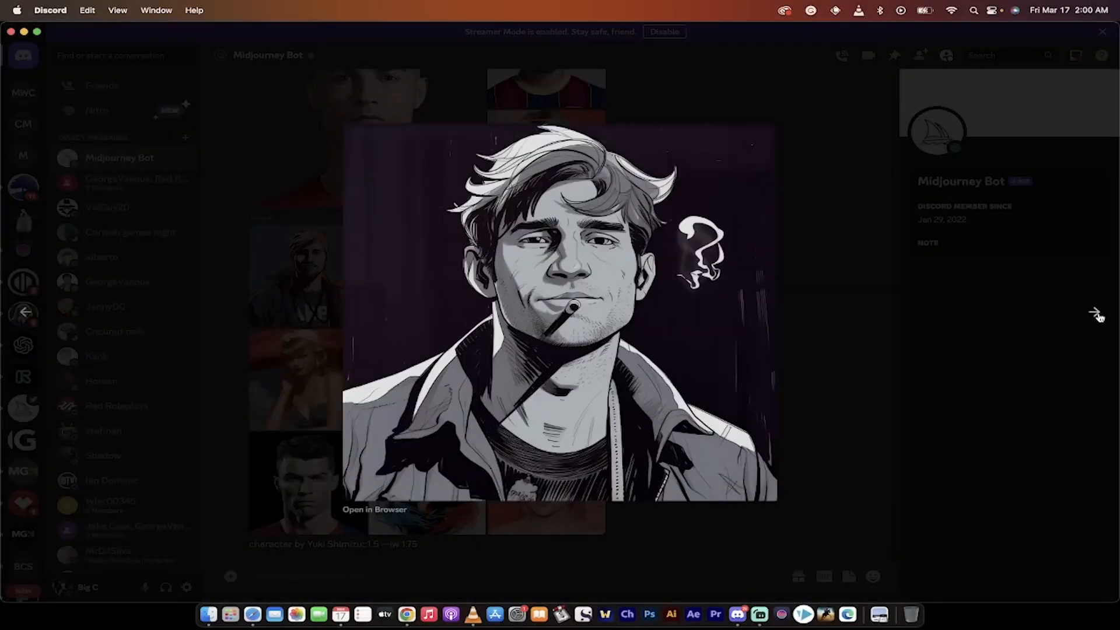
left_click(1096, 314)
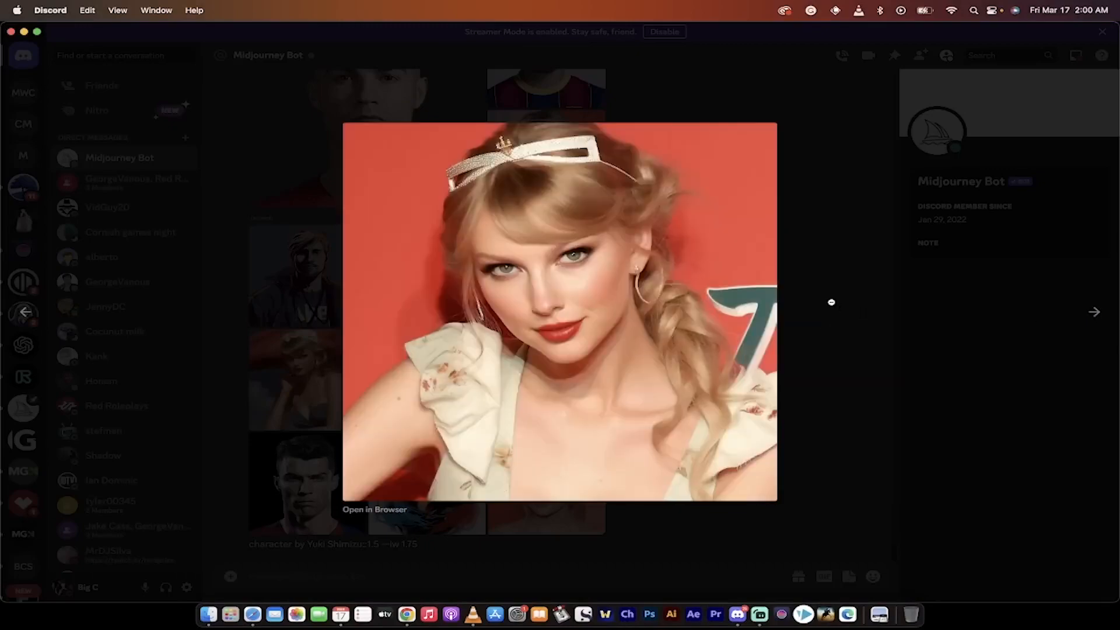
left_click(831, 302)
left_click(299, 490)
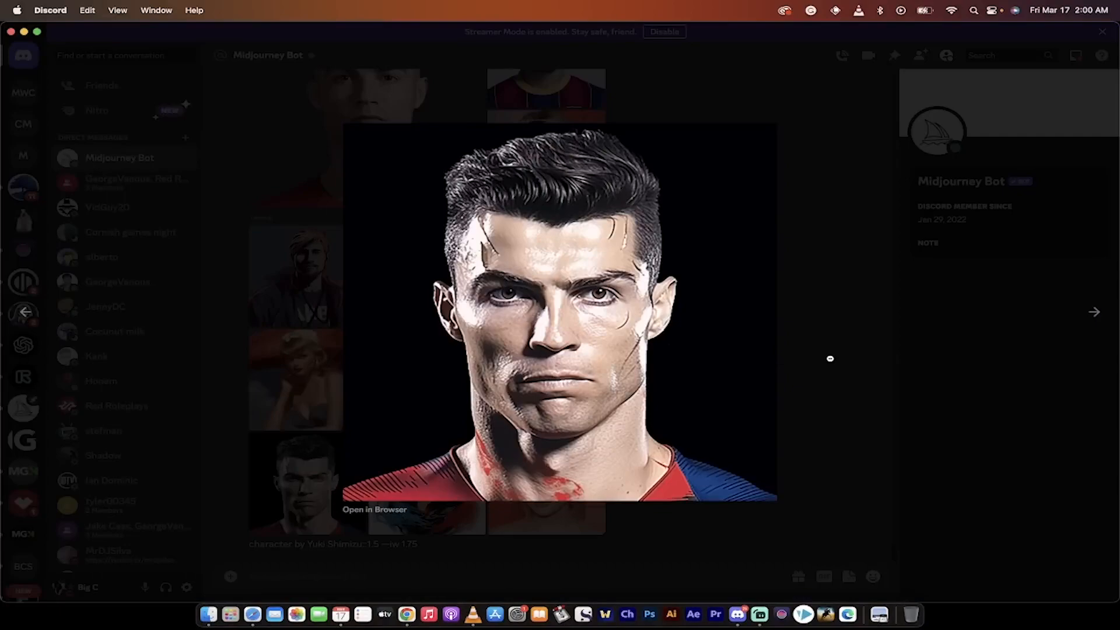
left_click(830, 358)
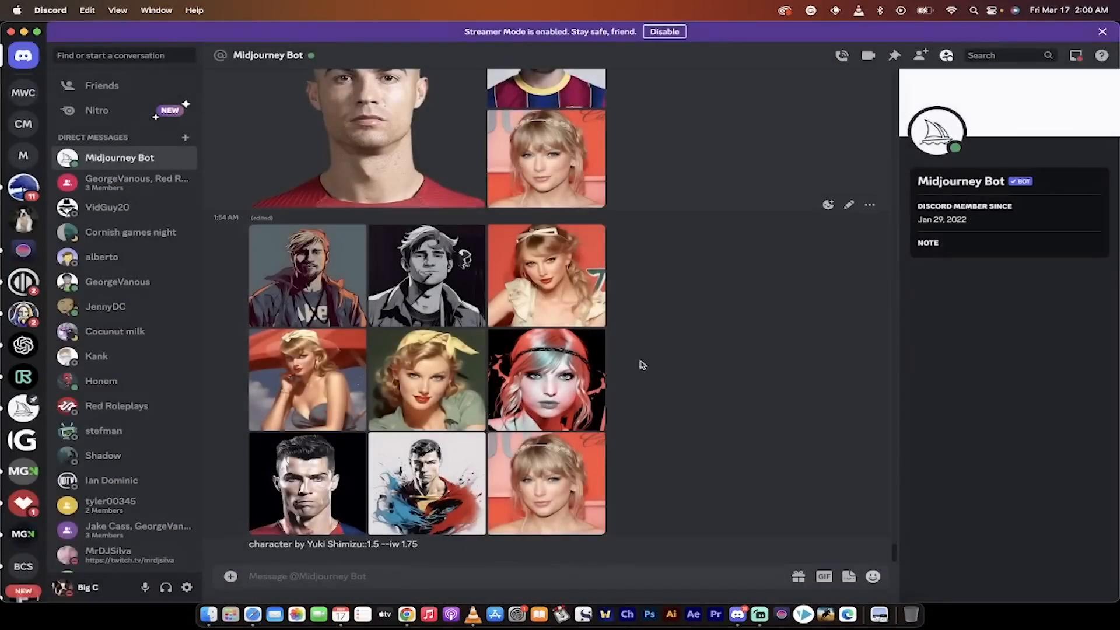
left_click(452, 492)
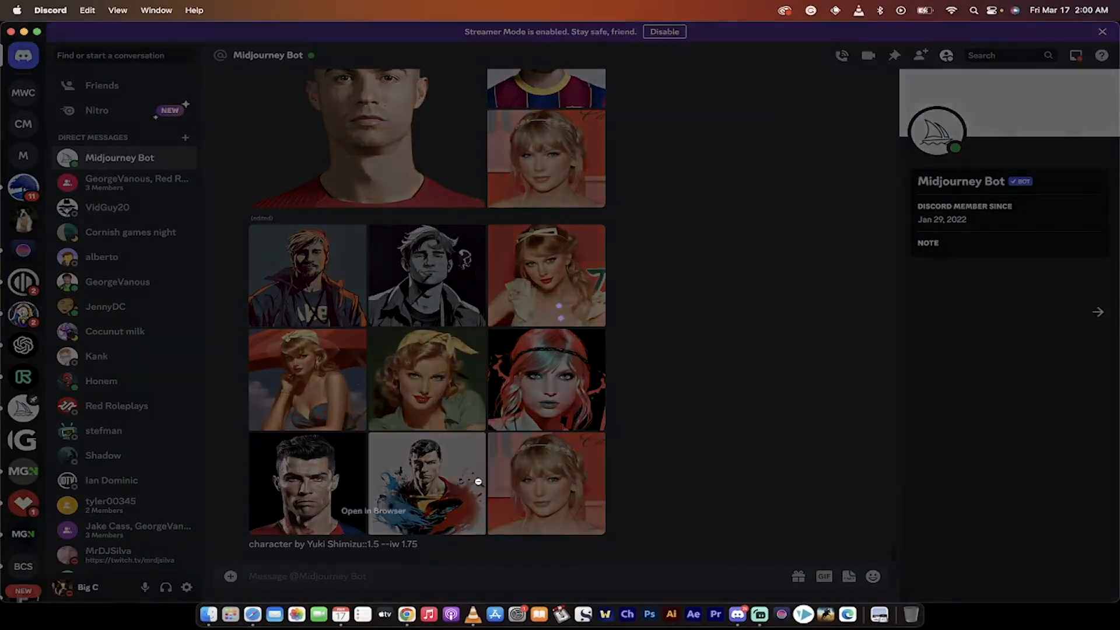
left_click(817, 347)
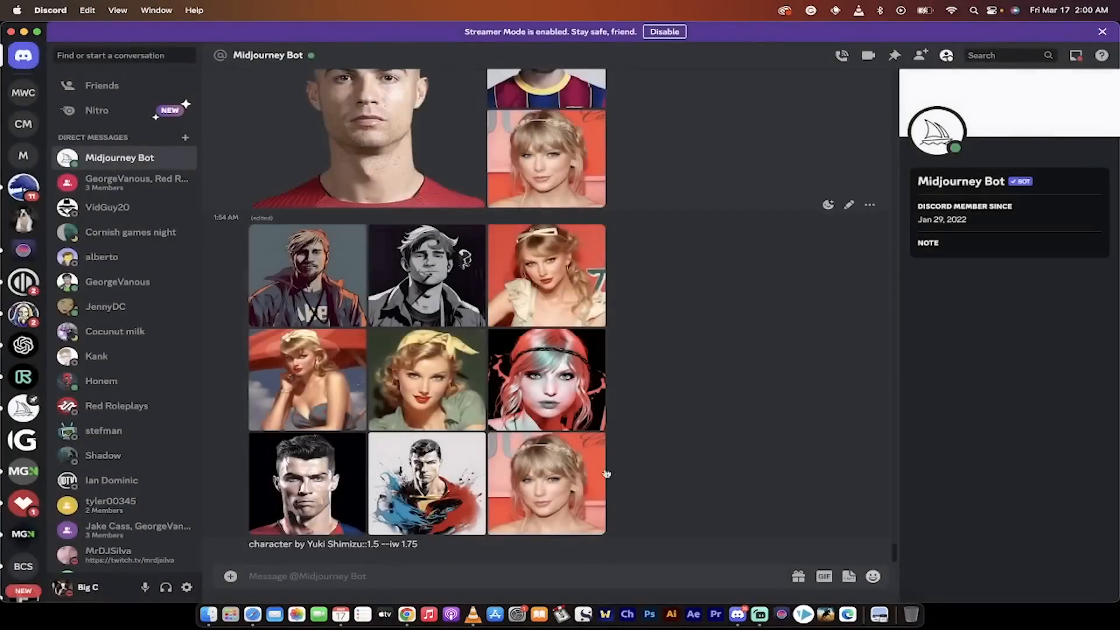
left_click(445, 405)
left_click(804, 84)
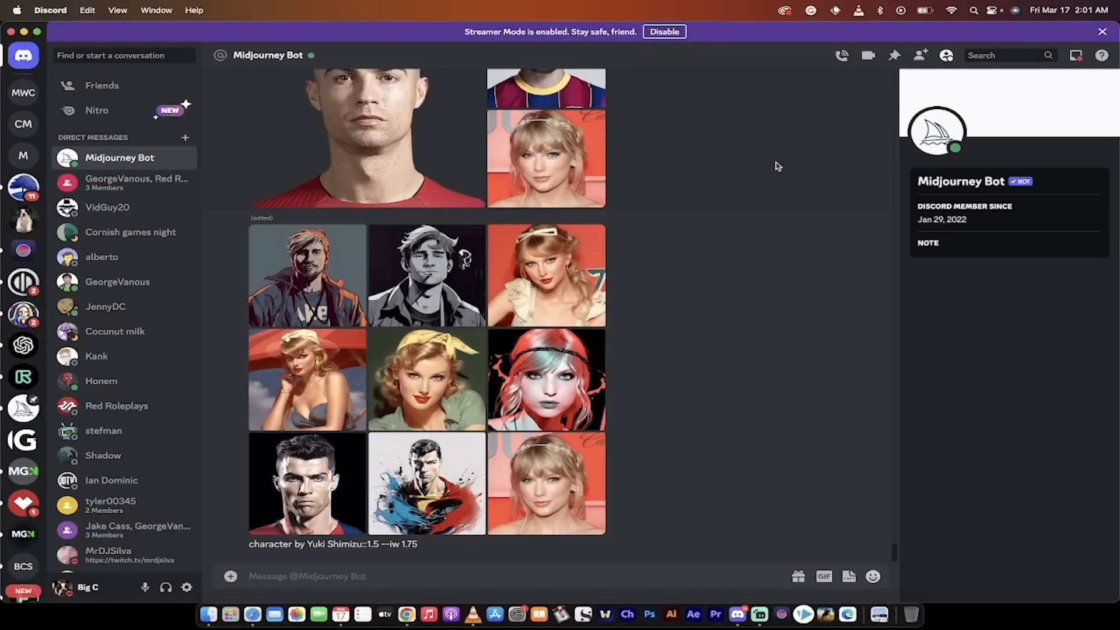
Send Taylor-Swift.webp from the A Cartoon folder in Finder to the Midjourney Bot conversation in Discord.
left_click(209, 614)
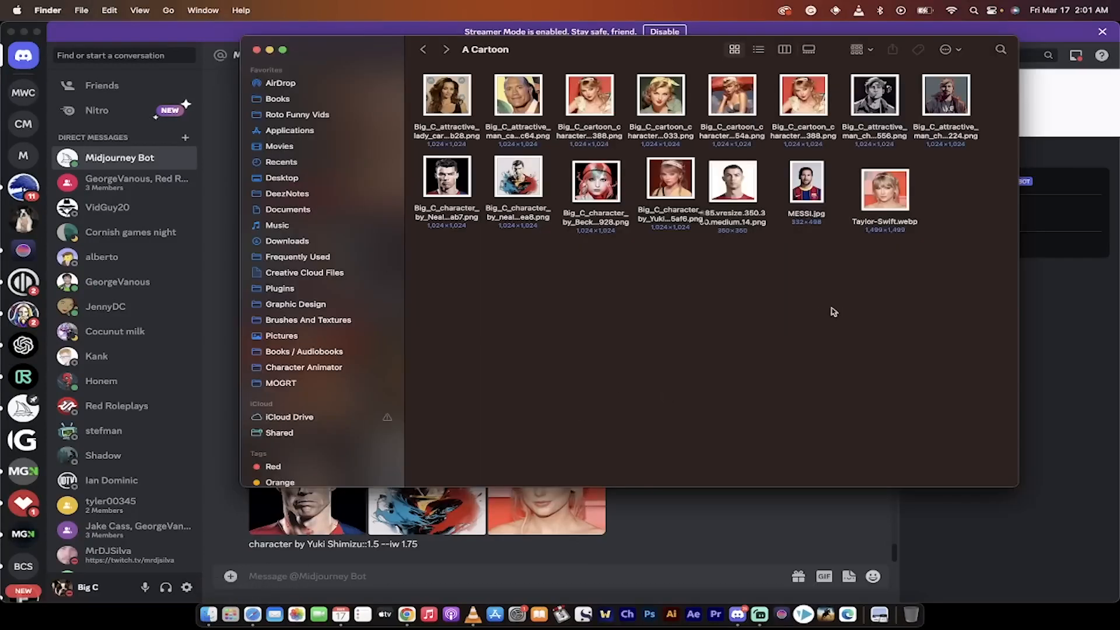
left_click(889, 192)
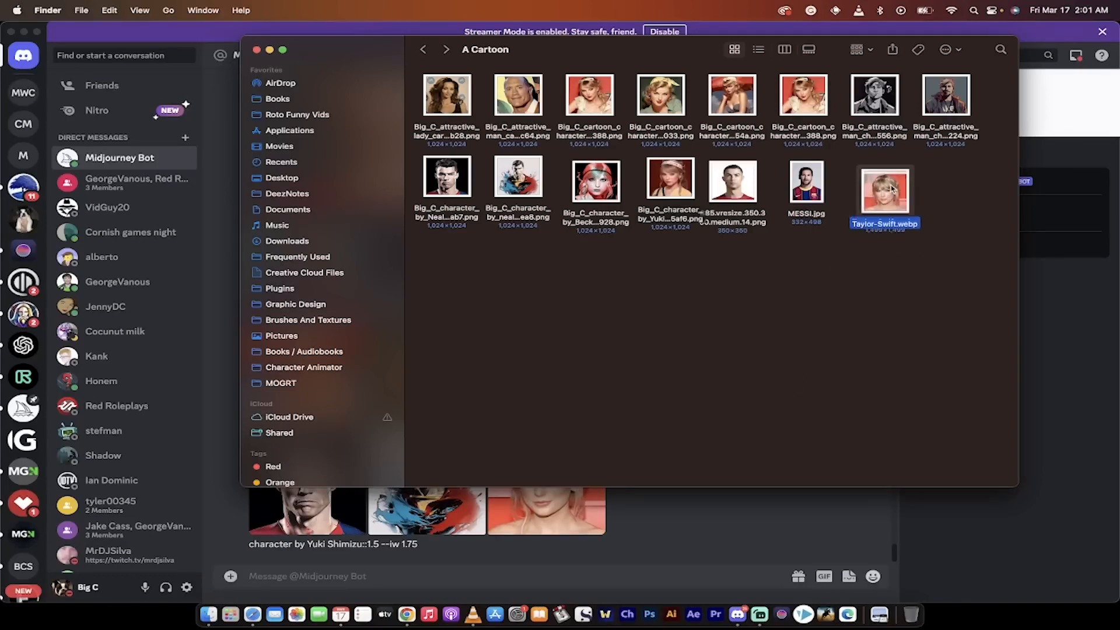
key("super+Tab")
left_click_drag(890, 188, 607, 433)
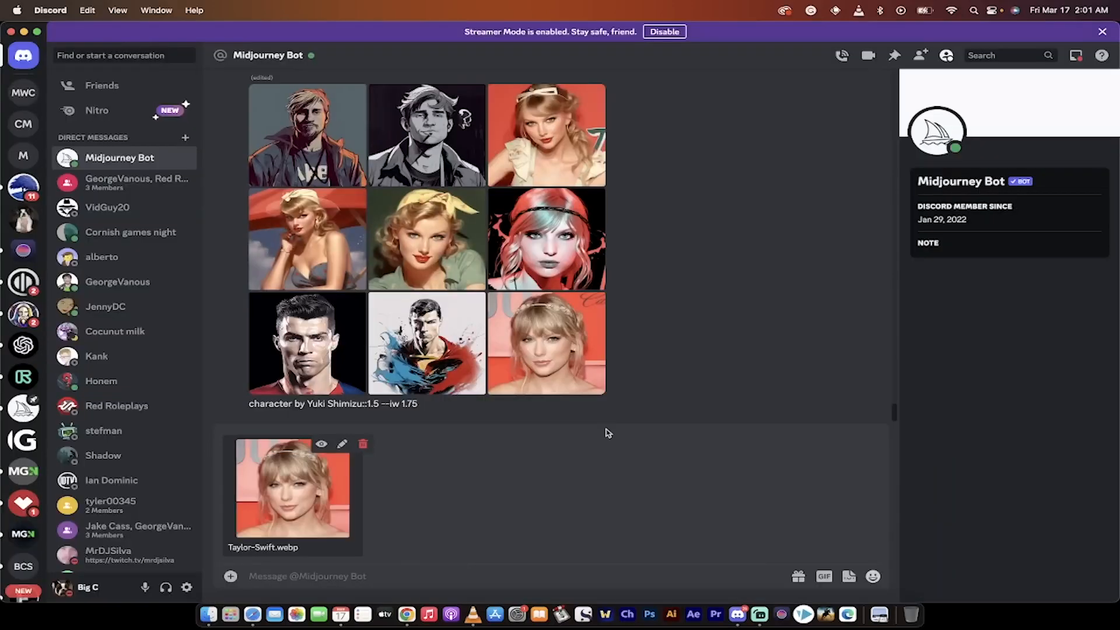
key("super+Tab")
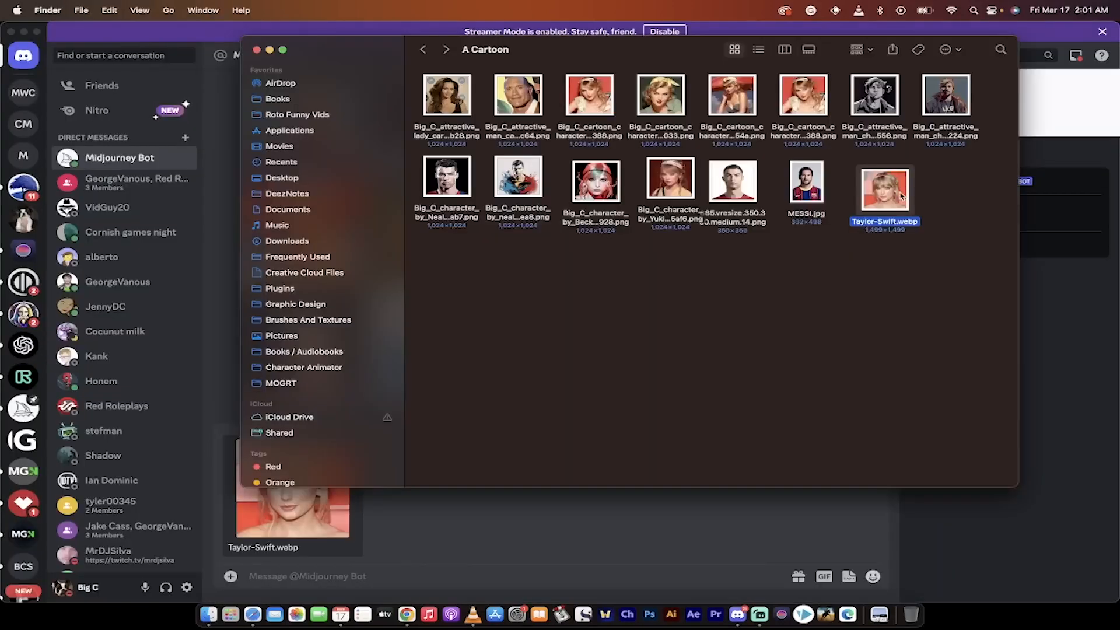
key("super+Tab")
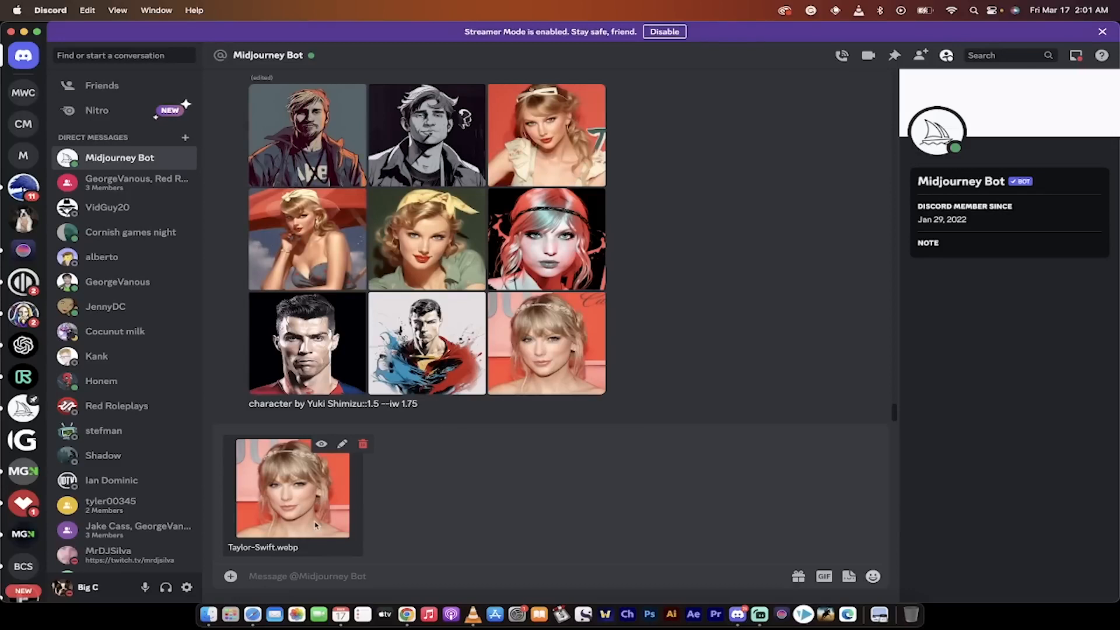
key("Return")
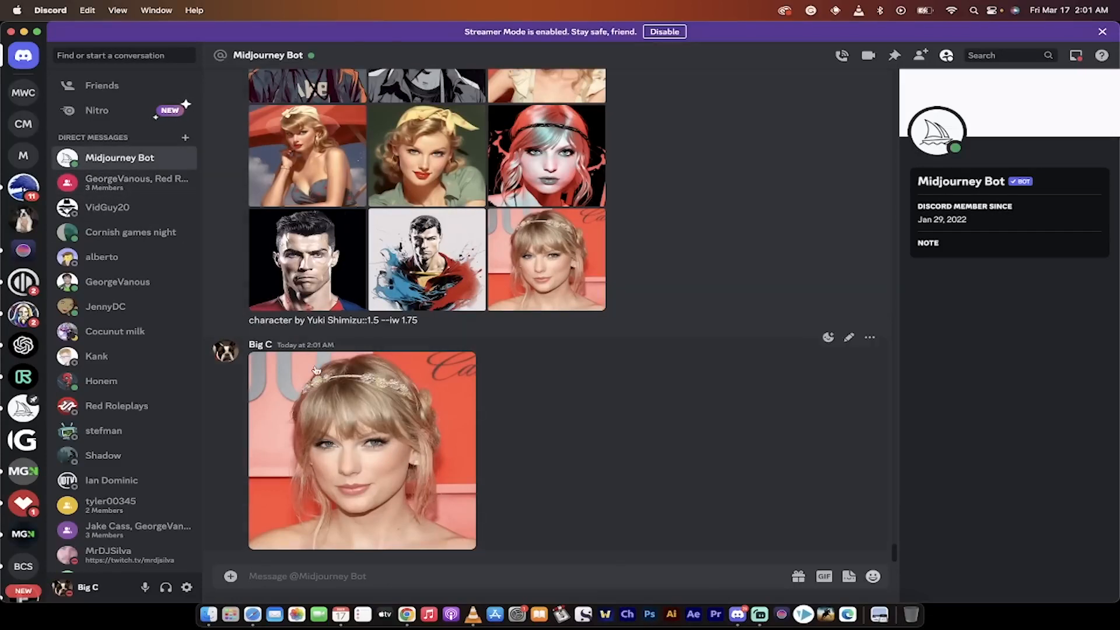
Copy the uploaded photo's link, post it in the Midjourney Bot conversation and check the linked picture enlarged.
right_click(347, 452)
left_click(375, 563)
key("super+v")
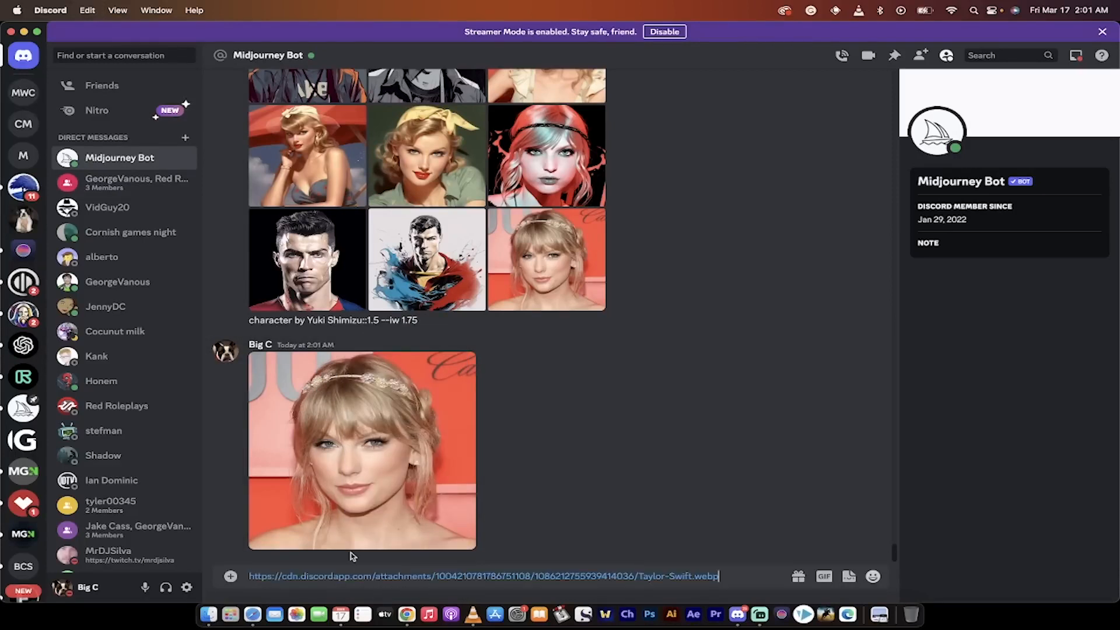
key("Return")
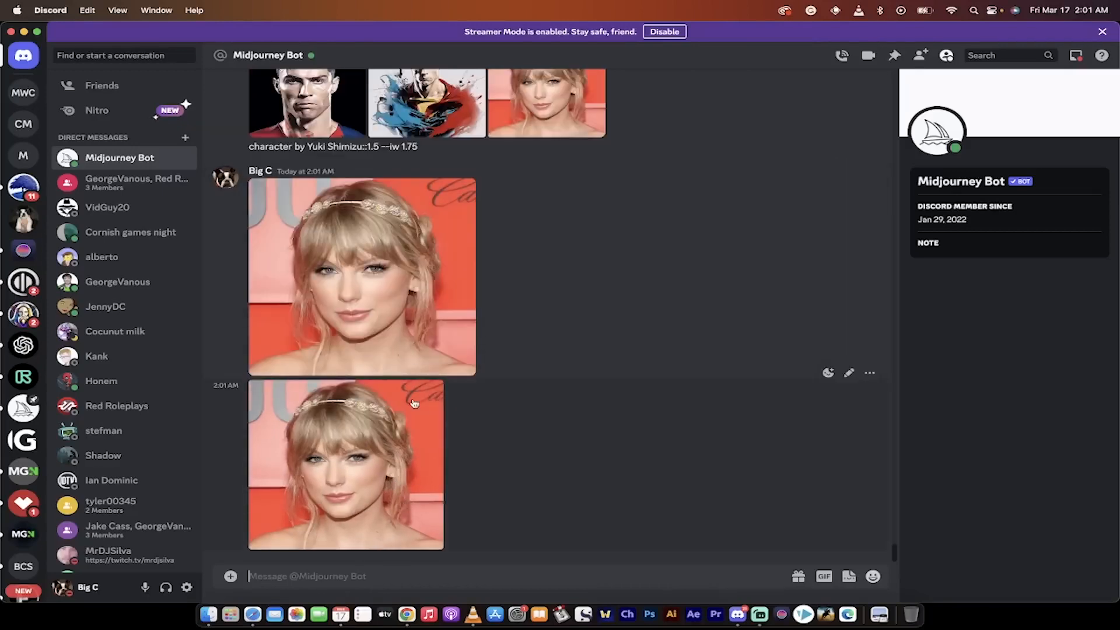
left_click(391, 414)
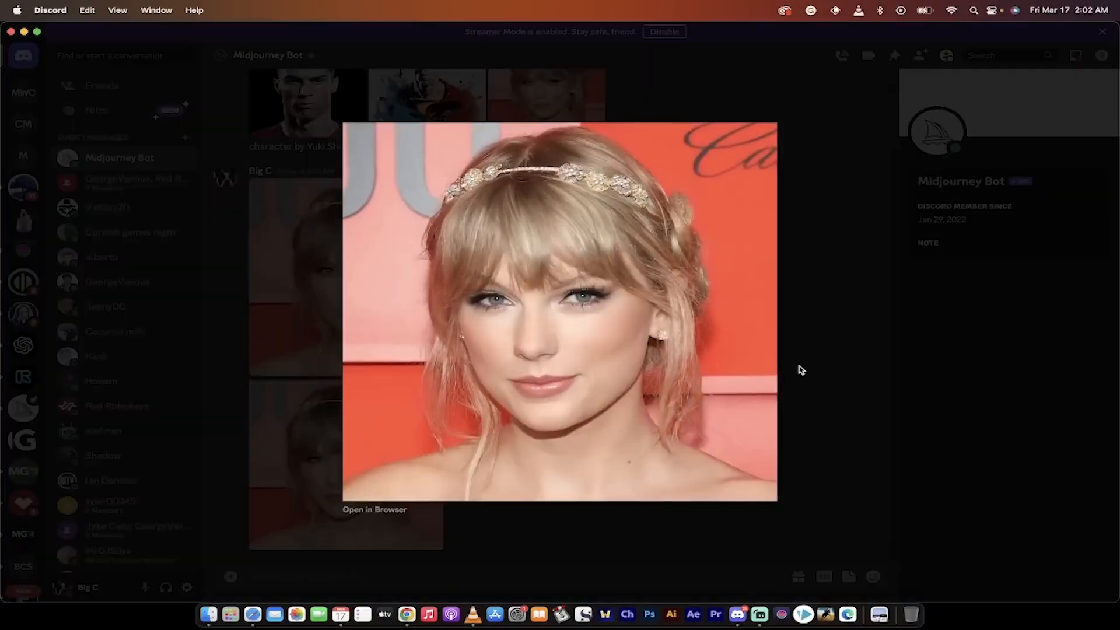
left_click(797, 370)
left_click(286, 570)
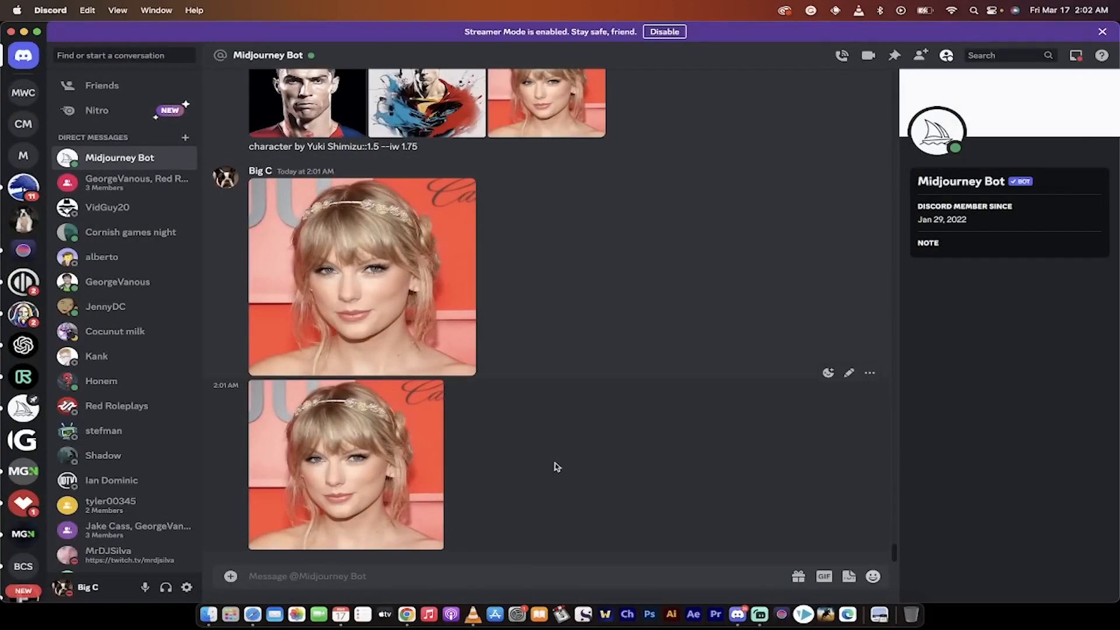
Switch to Chrome and open the V4 Illustrators list from the Midjourney Styles Library's home page.
left_click(412, 617)
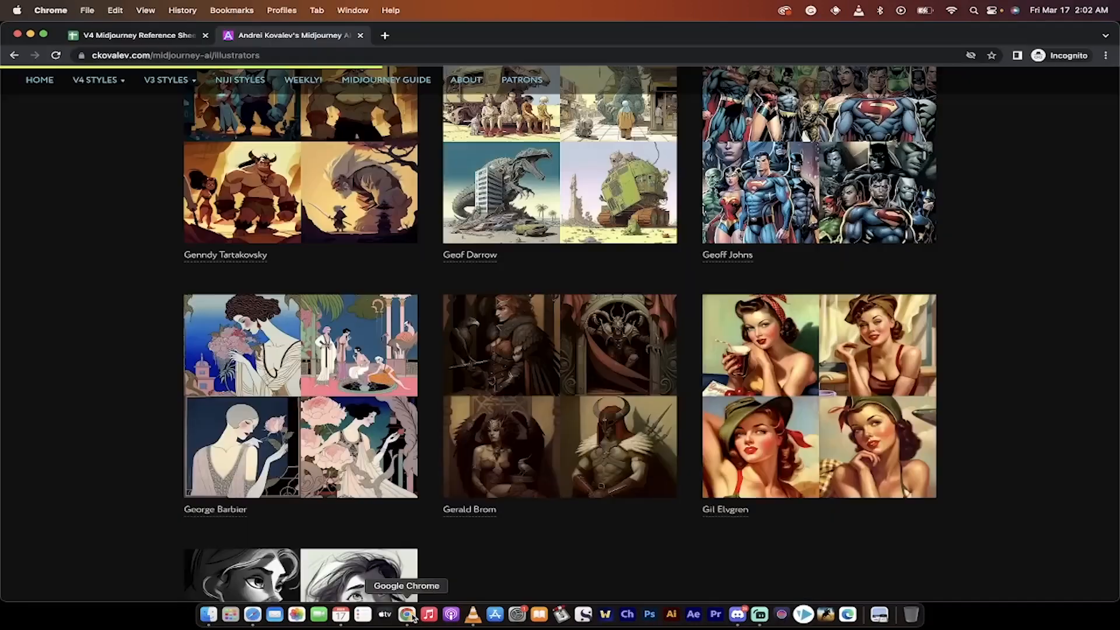
scroll(171, 261, "up", 20)
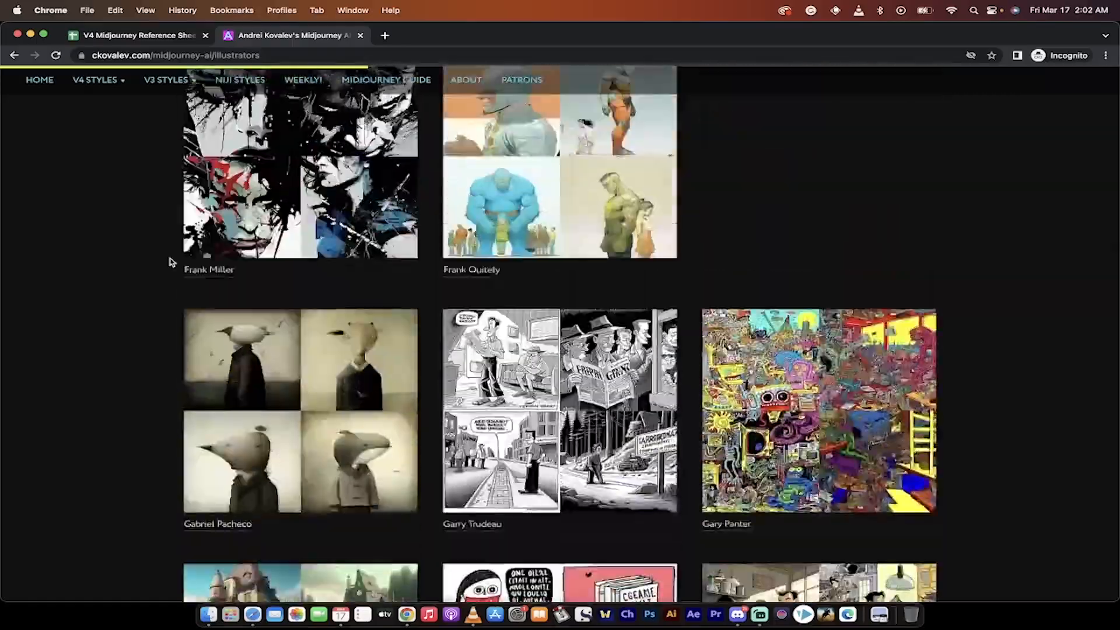
scroll(170, 260, "up", 15)
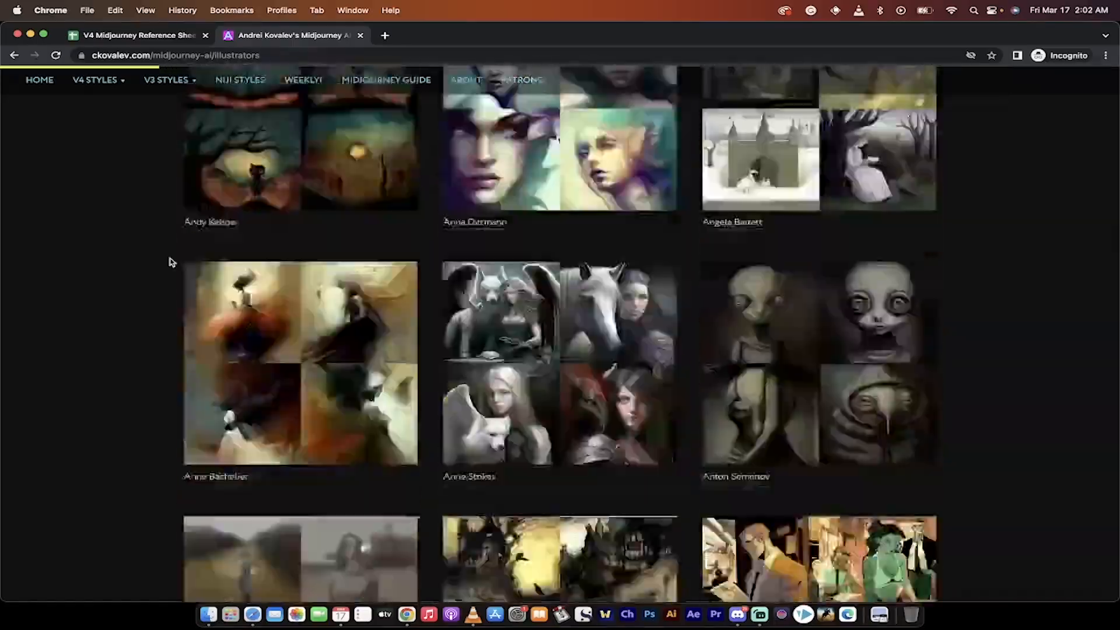
scroll(112, 342, "down", 2)
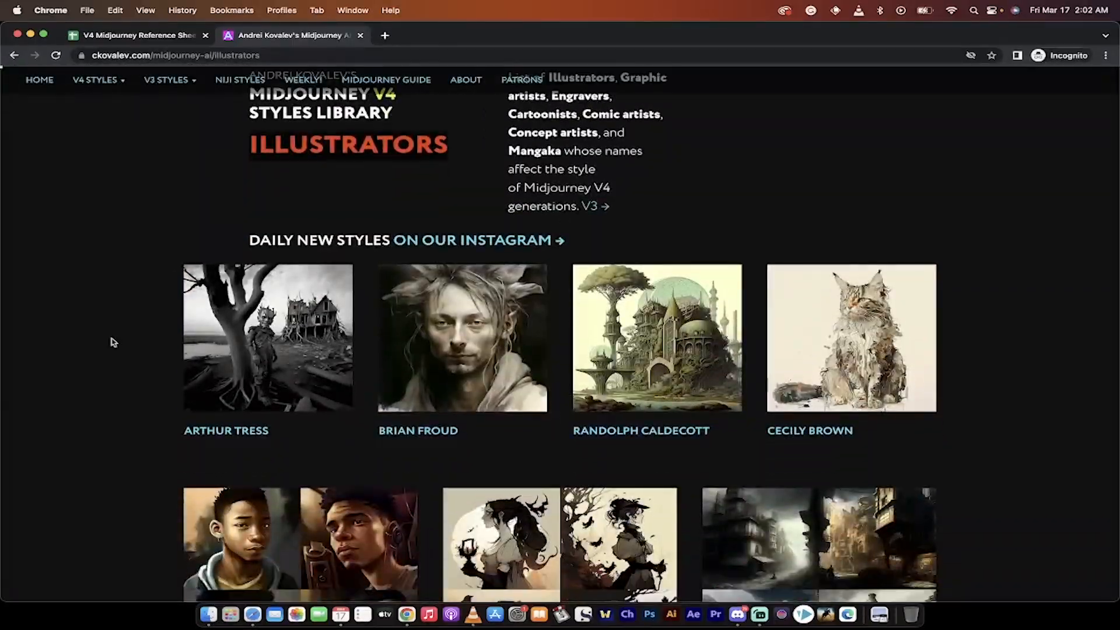
scroll(113, 342, "up", 1)
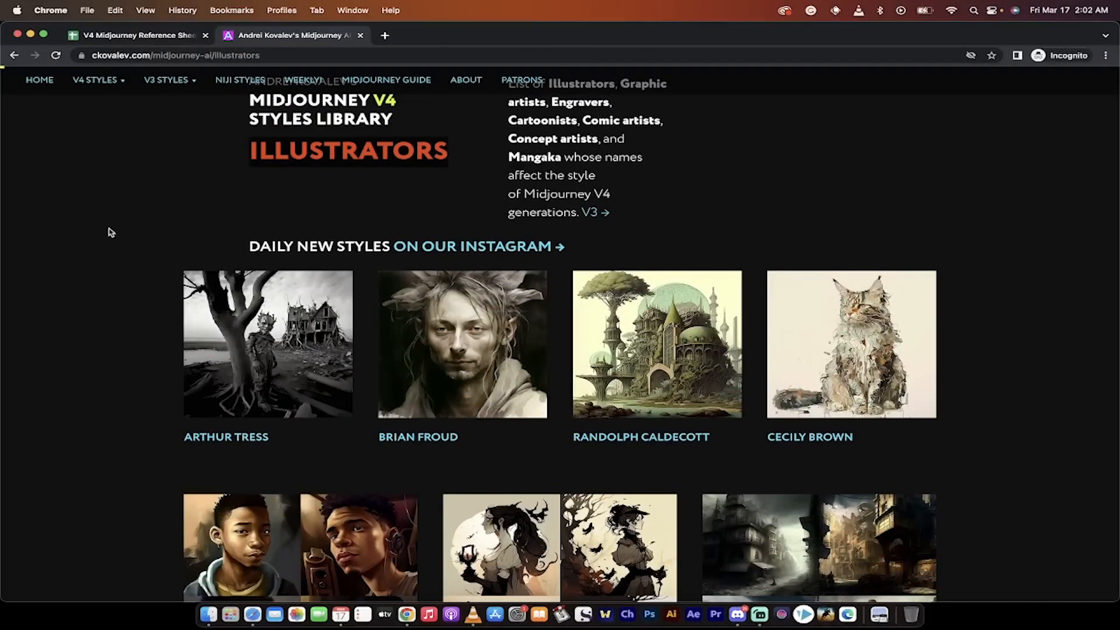
left_click(38, 80)
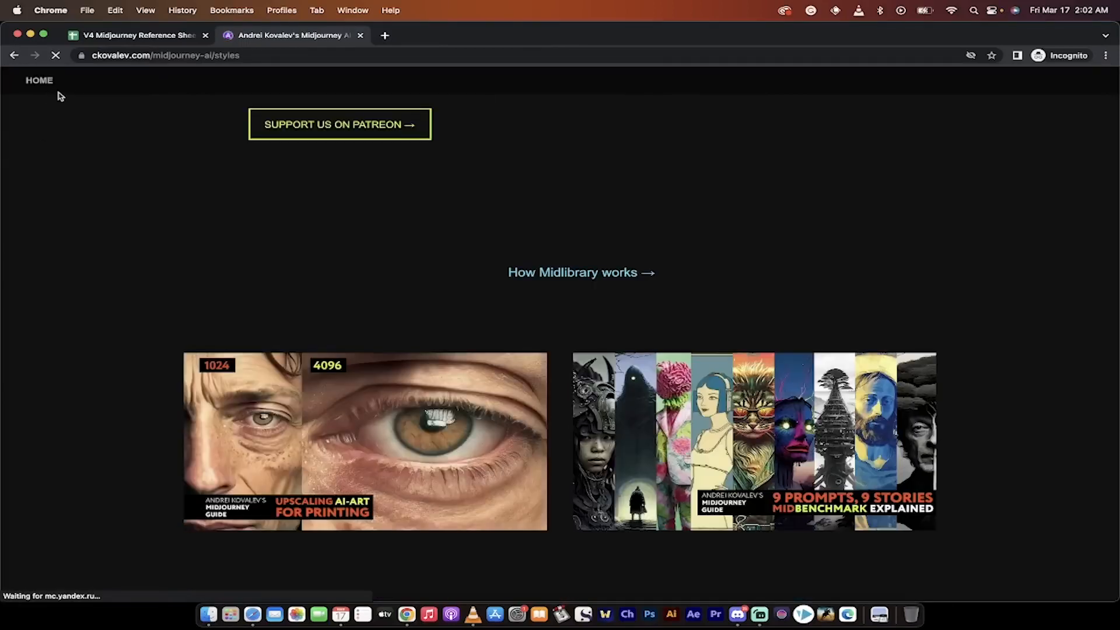
mouse_move(98, 85)
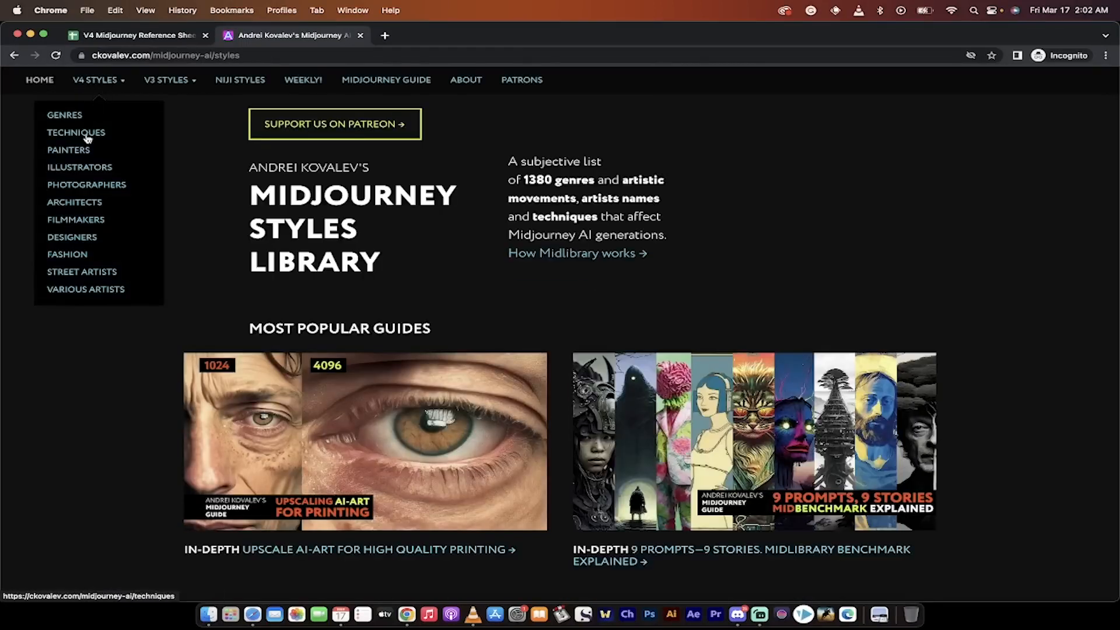
left_click(79, 168)
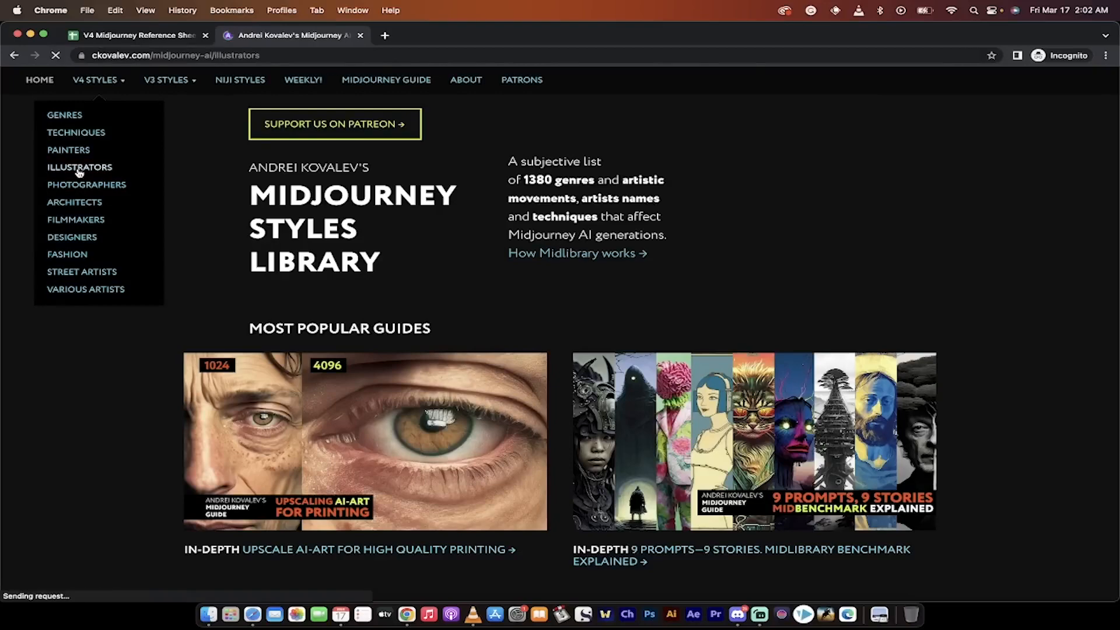
Look through the V4 Illustrators list in the Midjourney Styles Library for sample images of cartoon and comic artists' styles.
scroll(104, 301, "down", 7)
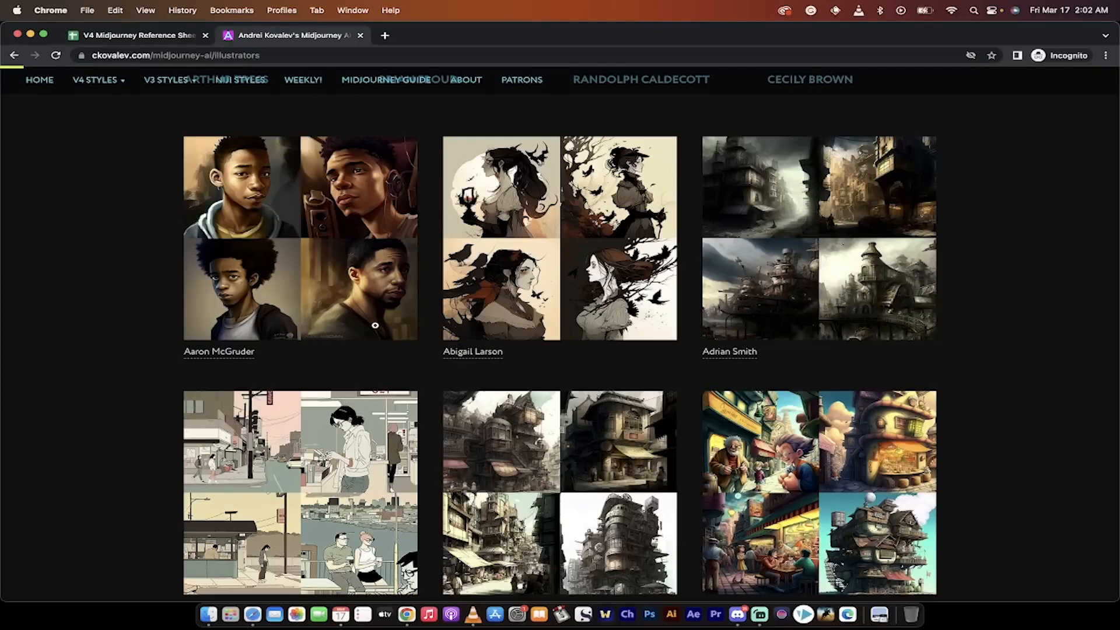
scroll(134, 397, "down", 5)
scroll(134, 398, "down", 7)
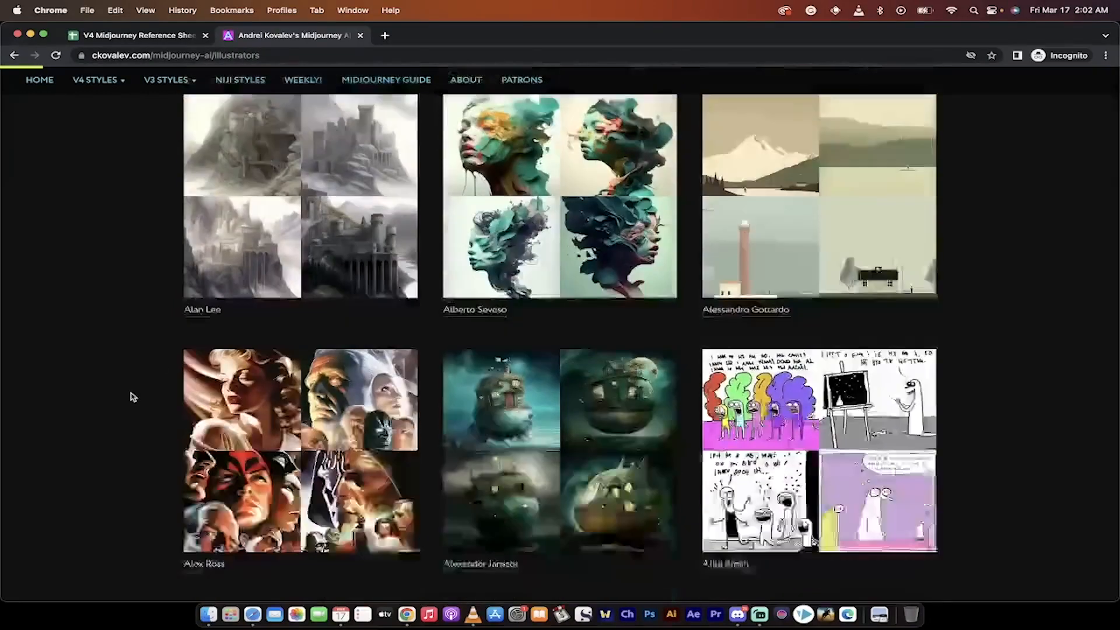
scroll(145, 414, "down", 8)
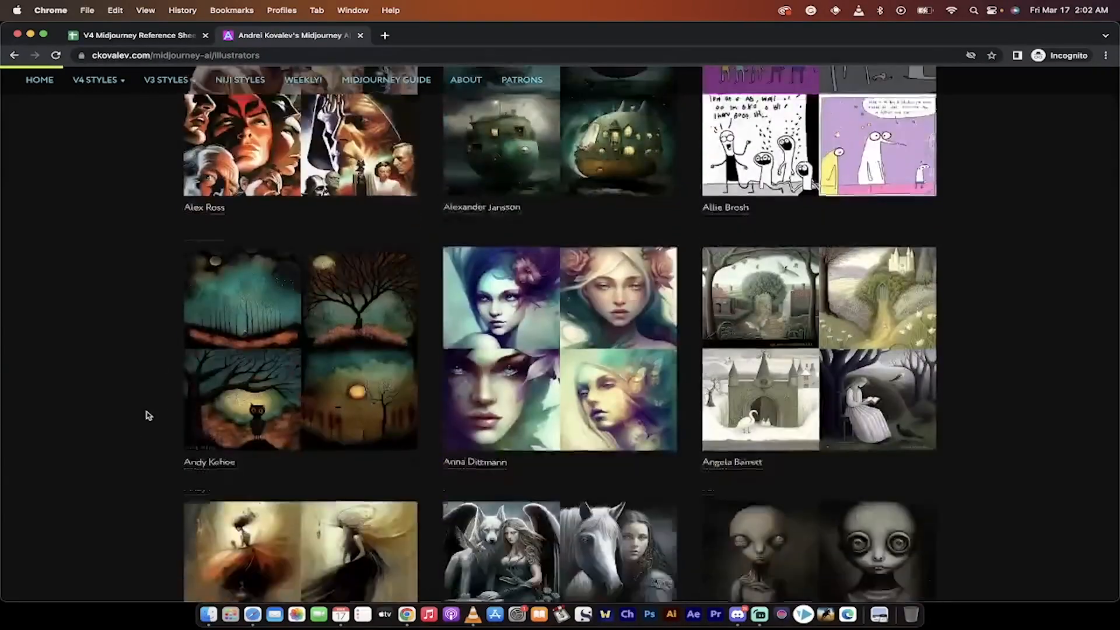
scroll(644, 388, "down", 5)
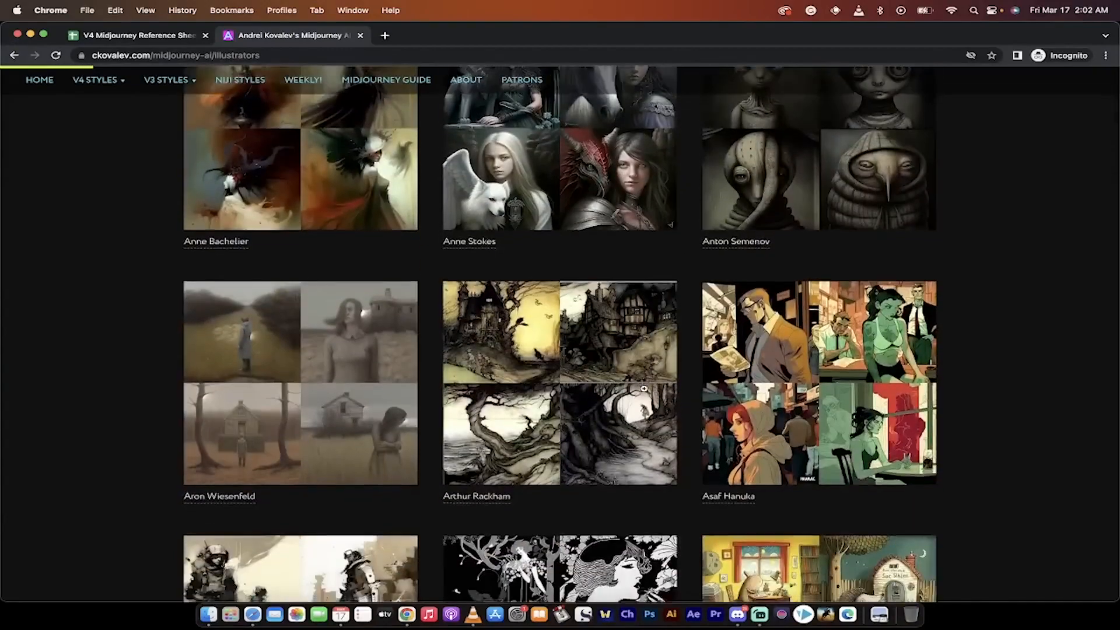
scroll(947, 438, "down", 3)
scroll(947, 438, "down", 4)
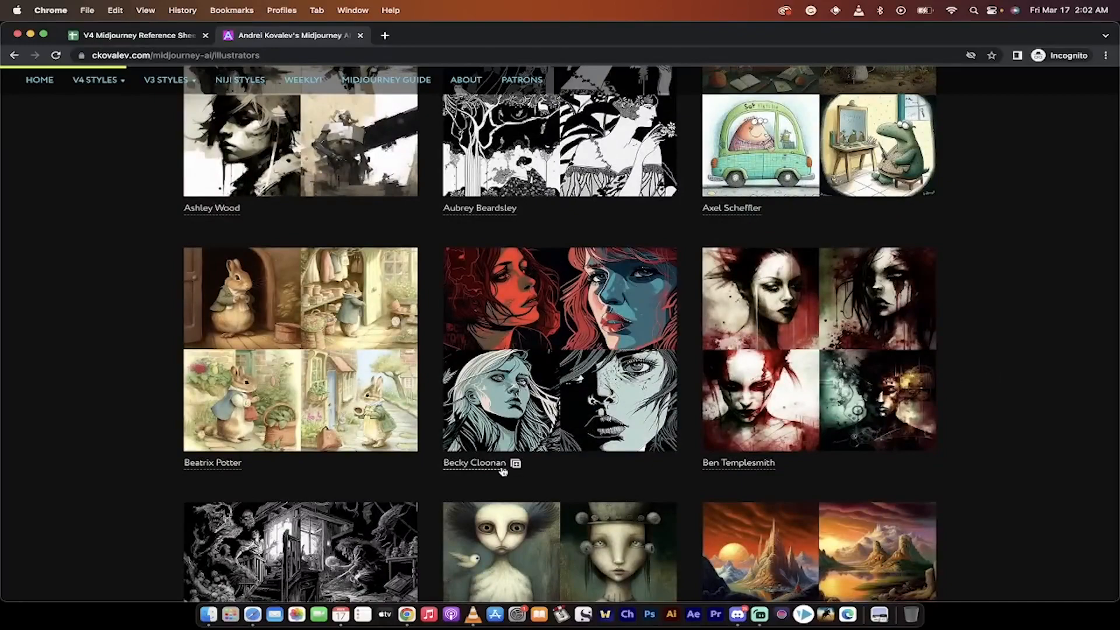
scroll(545, 443, "down", 7)
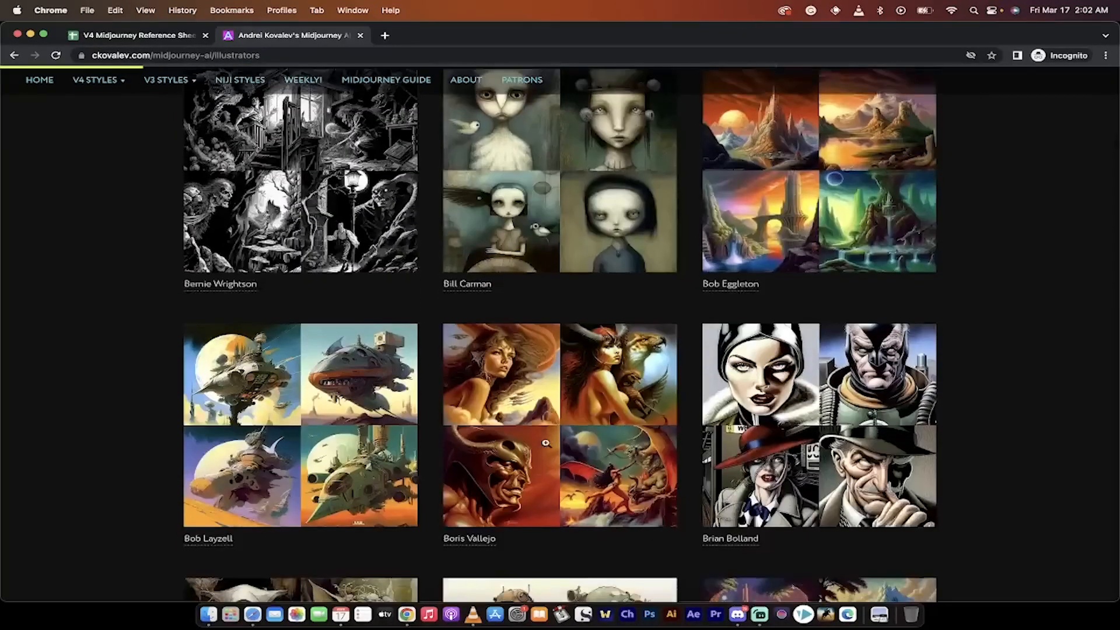
scroll(545, 443, "down", 3)
scroll(725, 405, "down", 5)
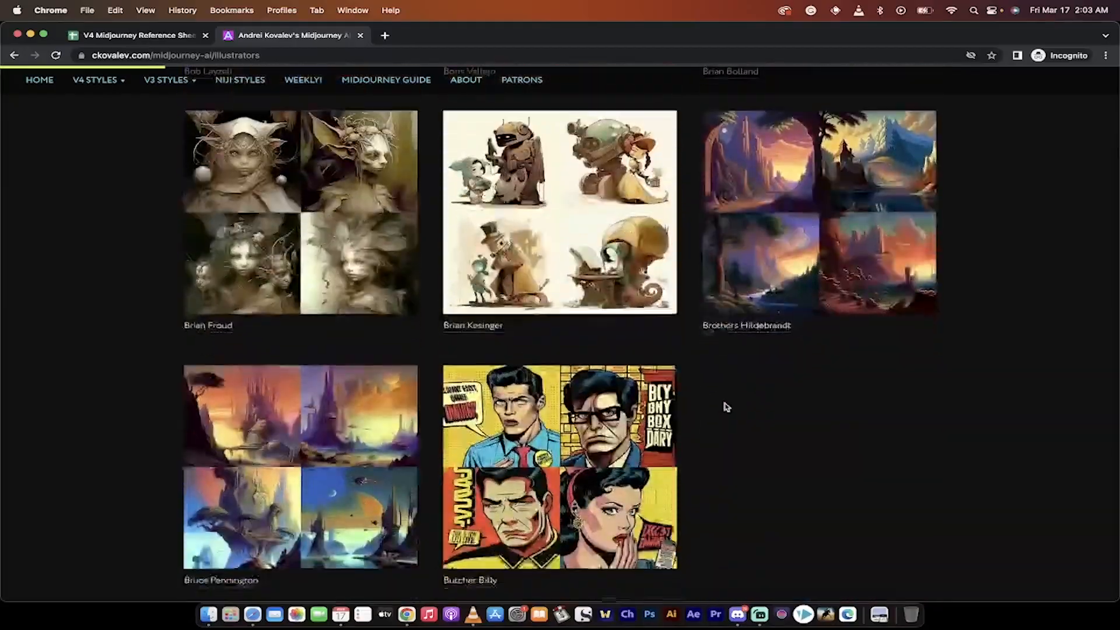
scroll(726, 406, "down", 13)
scroll(724, 403, "up", 7)
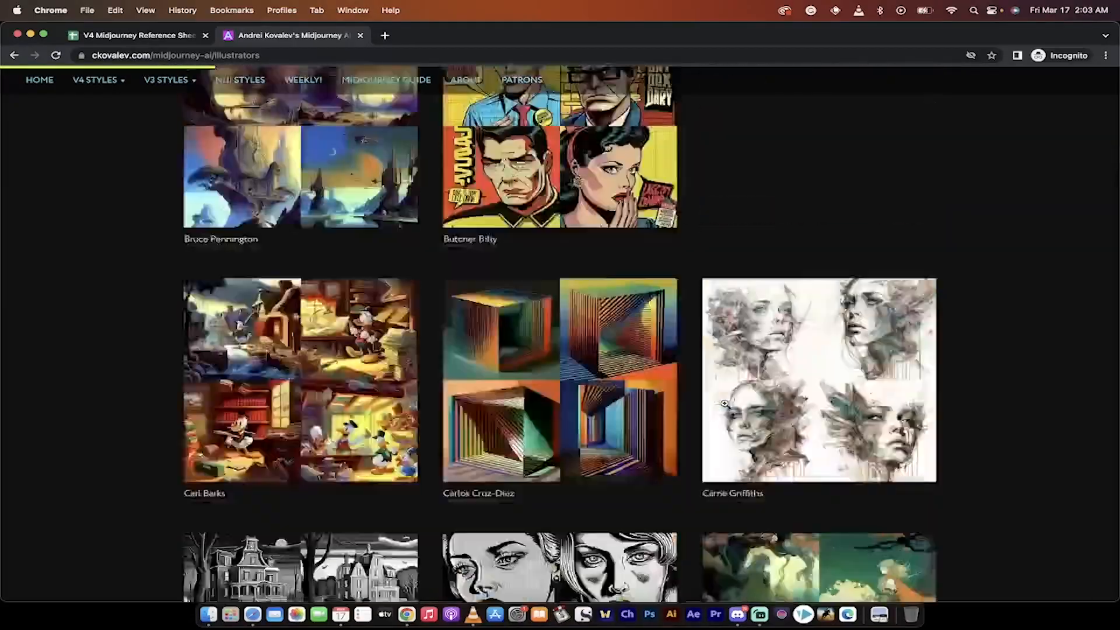
scroll(724, 404, "up", 20)
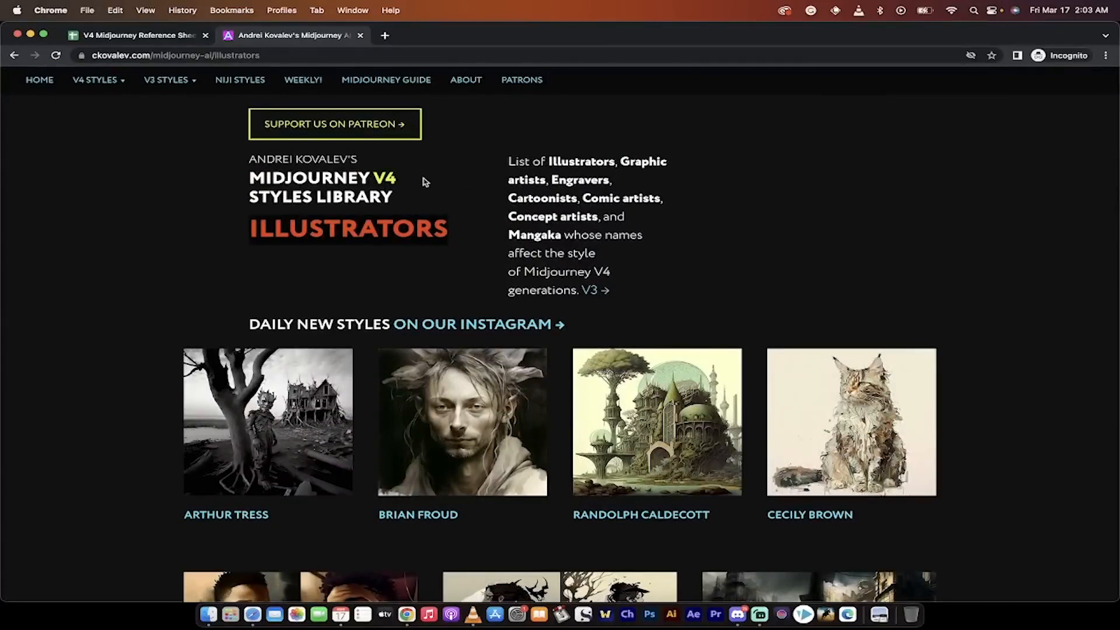
Examine the artists and their sample images on the Cartoons, Comics sheet of the V4 Midjourney Reference Sheets, including the prompt column headers.
left_click(142, 38)
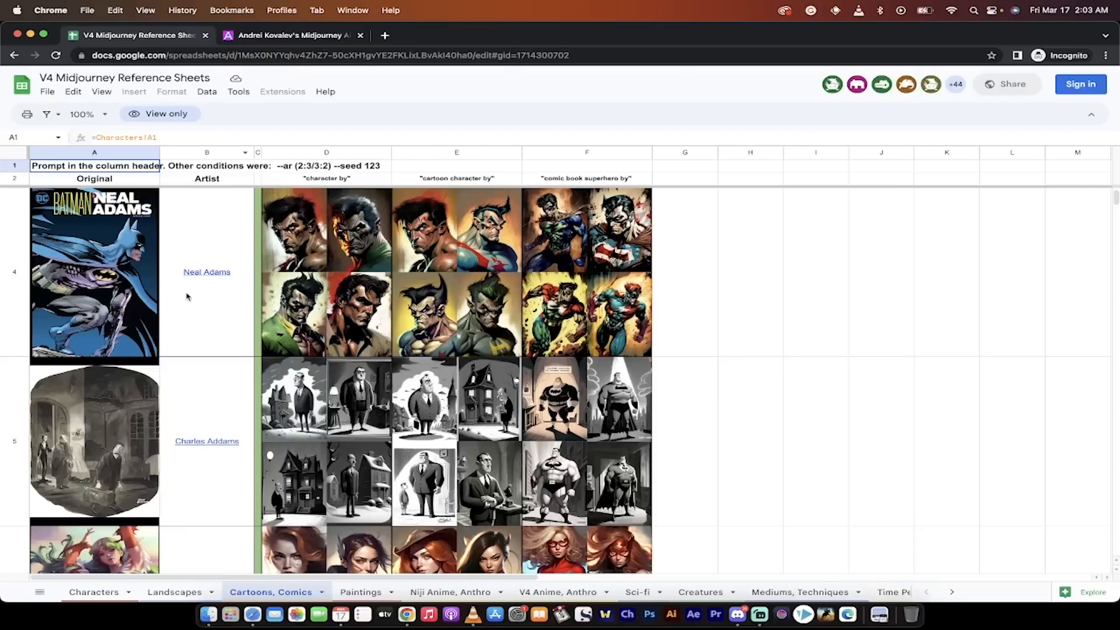
mouse_move(190, 331)
scroll(159, 411, "up", 3)
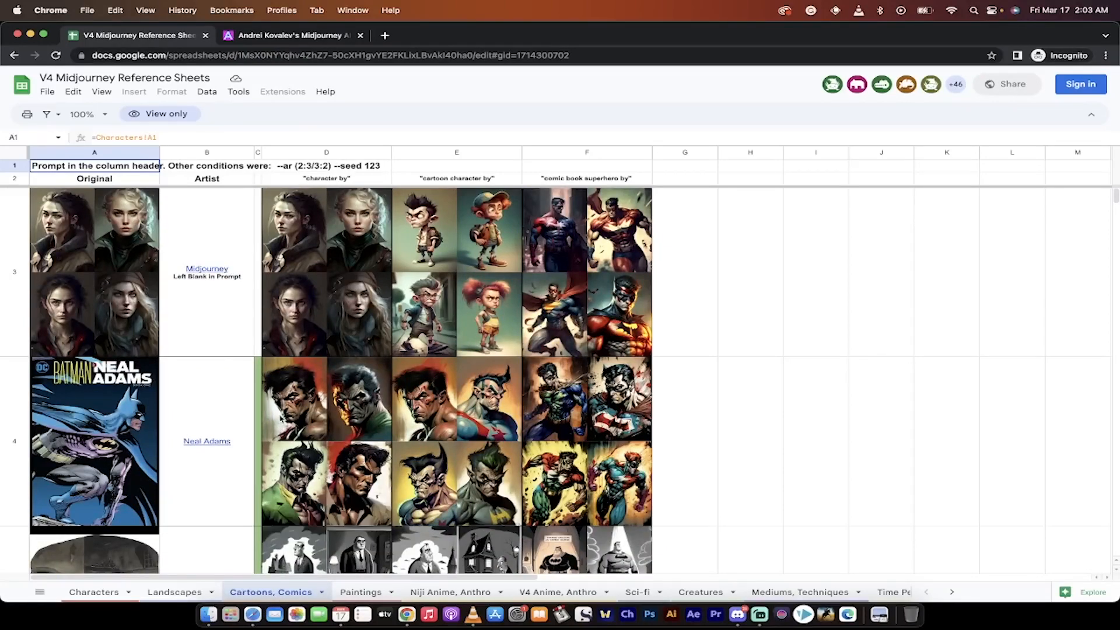
scroll(281, 418, "down", 15)
scroll(279, 419, "down", 5)
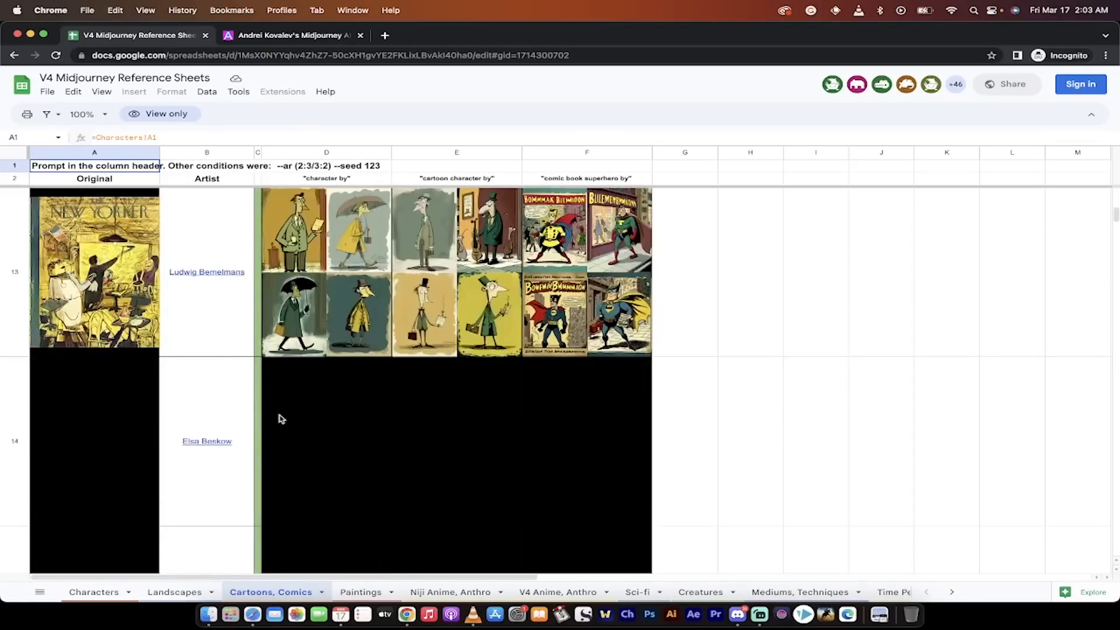
scroll(271, 397, "up", 10)
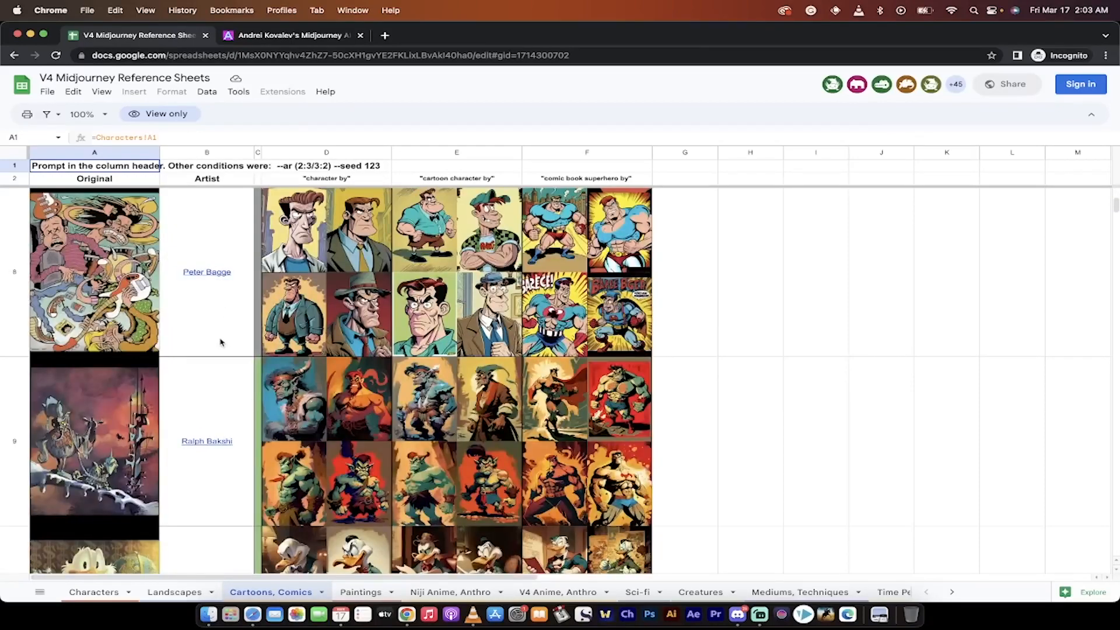
scroll(220, 343, "down", 5)
scroll(218, 338, "down", 5)
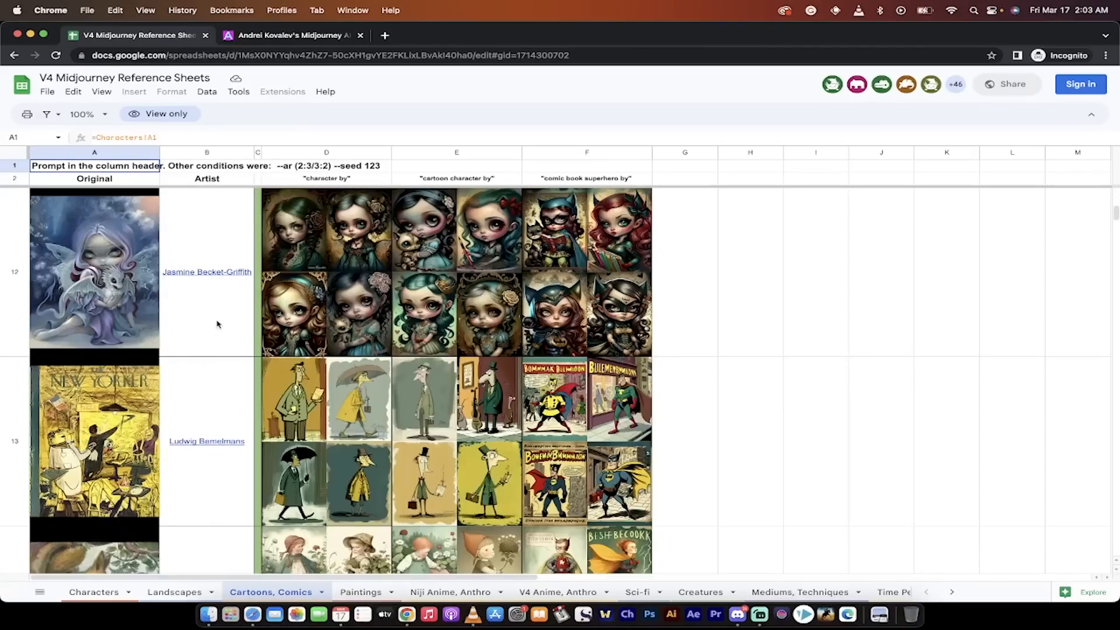
scroll(218, 321, "up", 5)
scroll(212, 379, "down", 10)
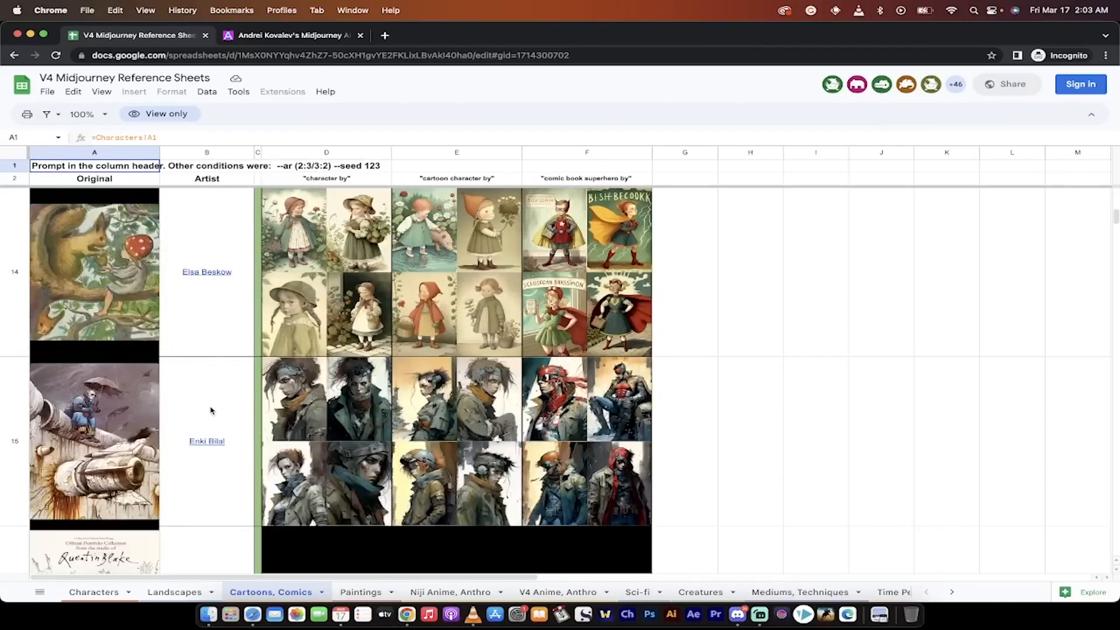
scroll(211, 411, "up", 20)
scroll(211, 410, "right", 3)
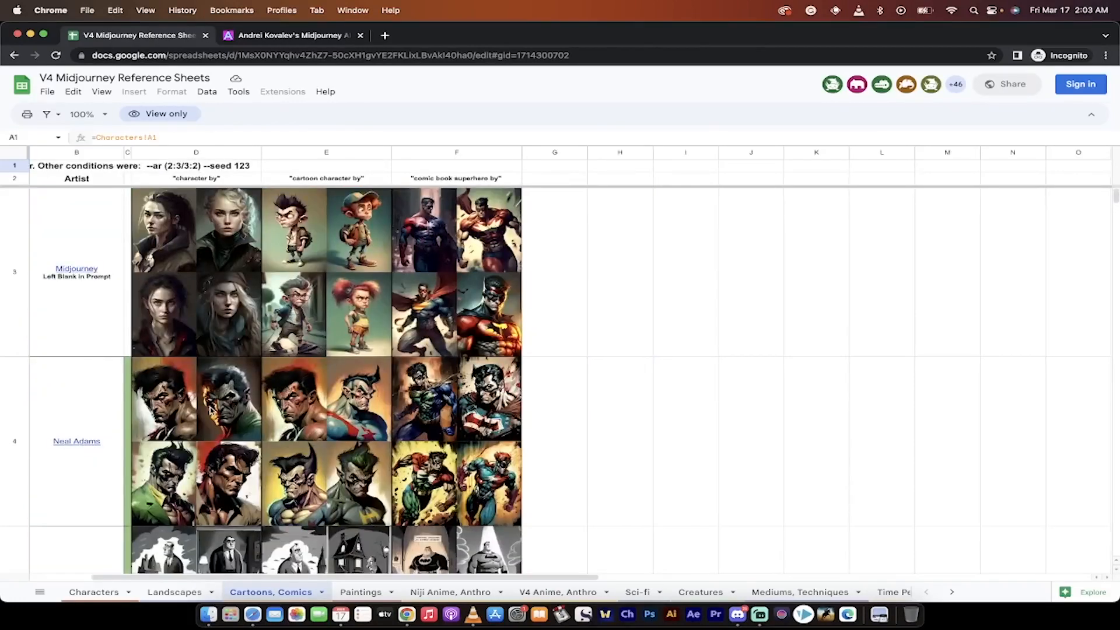
scroll(211, 410, "left", 3)
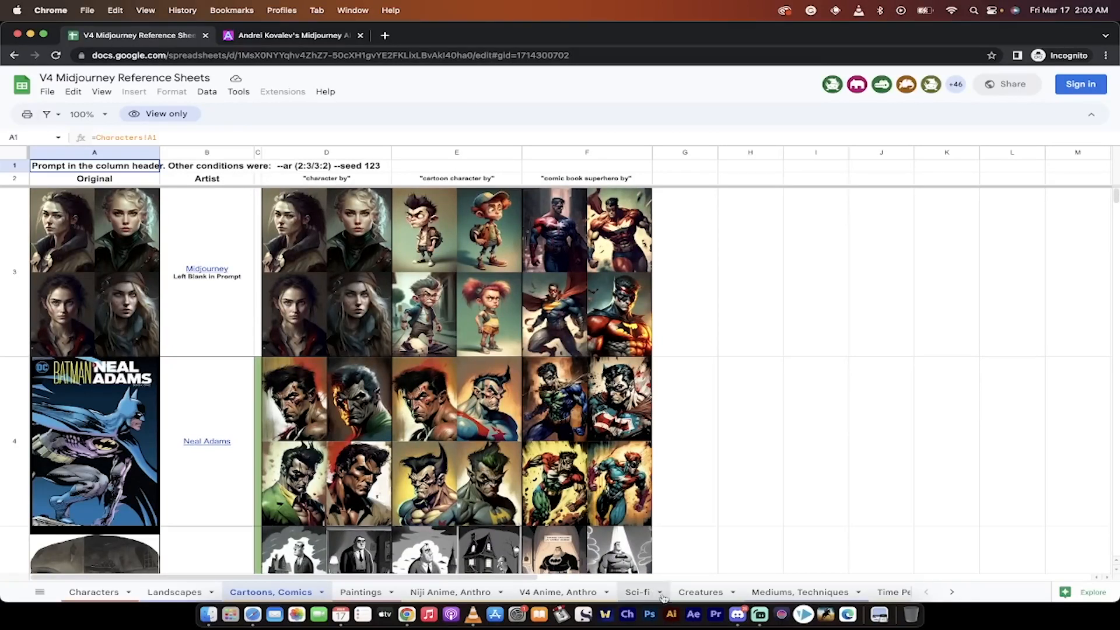
Switch to Discord and start an /imagine prompt with the posted Taylor-Swift.webp image's copied link followed by "character by".
left_click(738, 614)
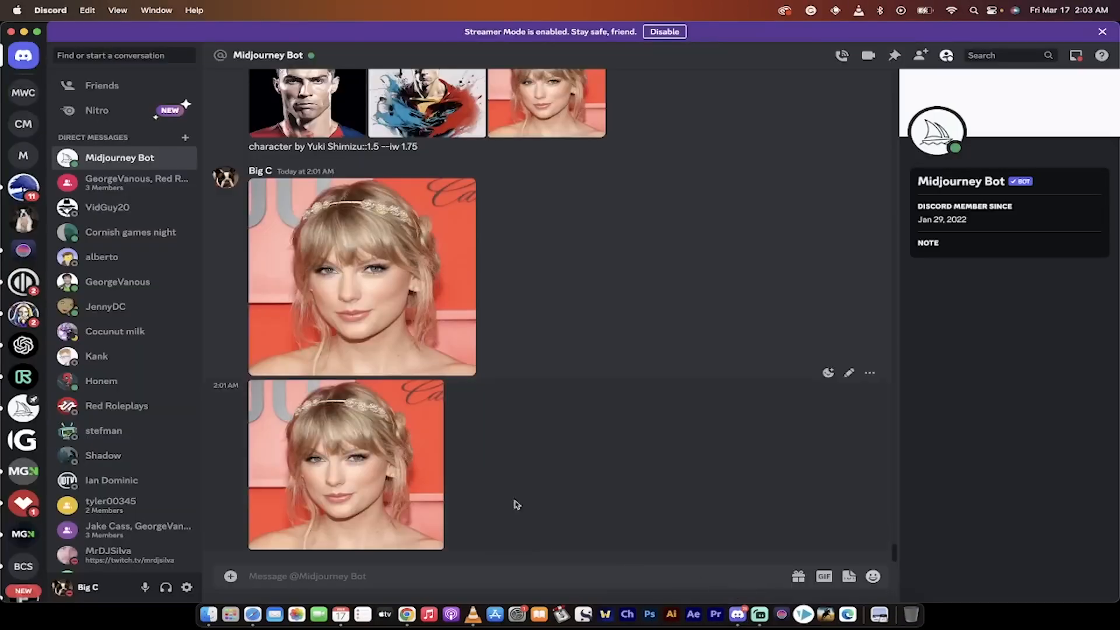
right_click(383, 456)
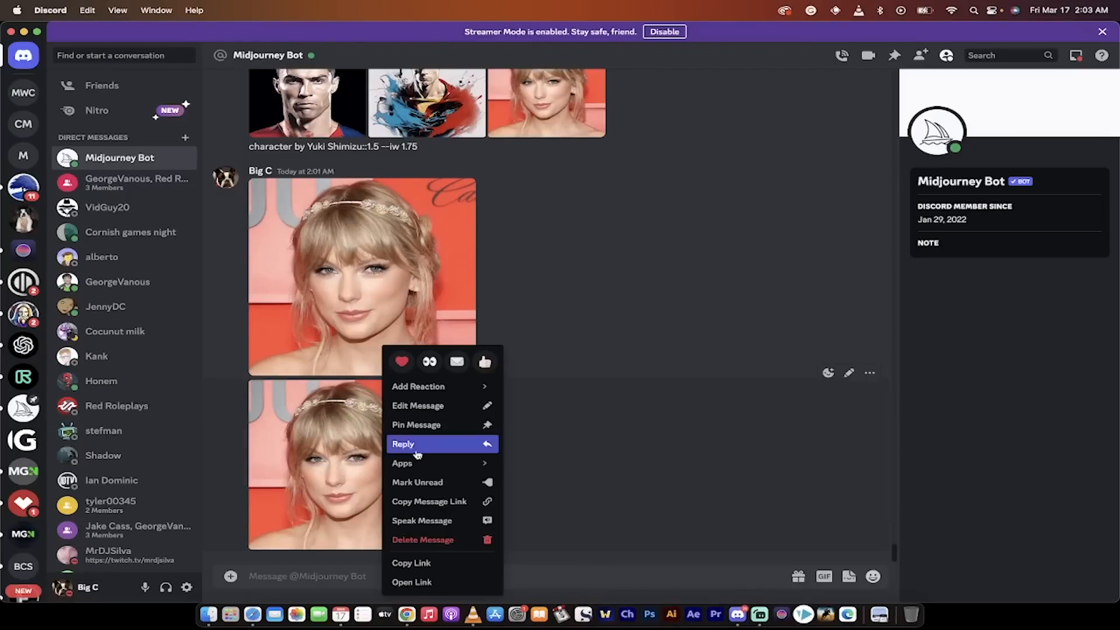
left_click(421, 559)
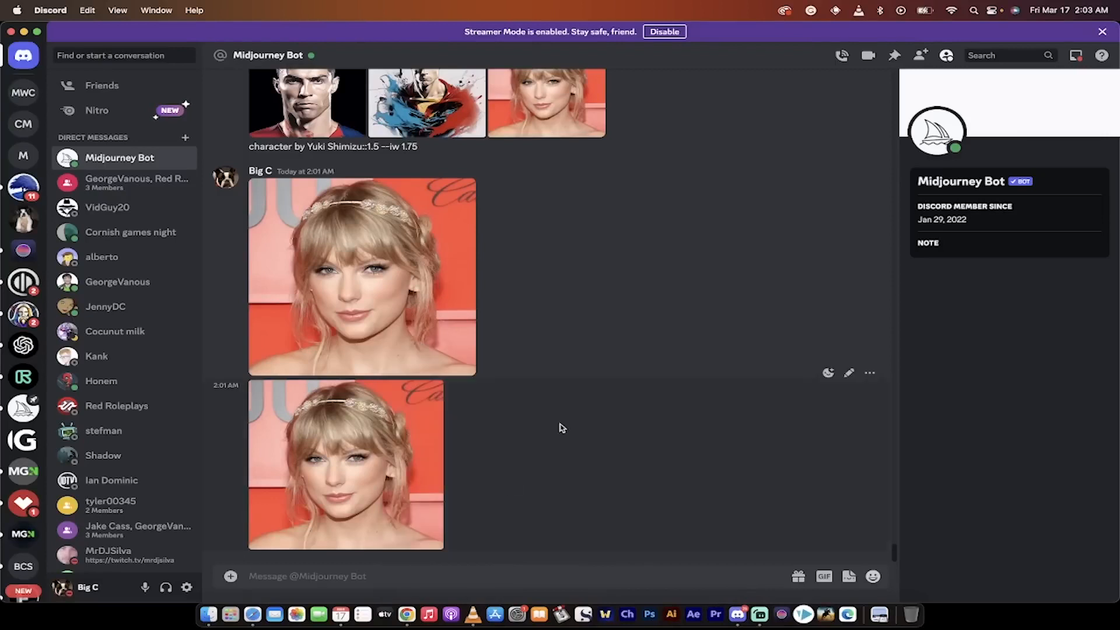
left_click(420, 572)
type("/imag")
key("Tab")
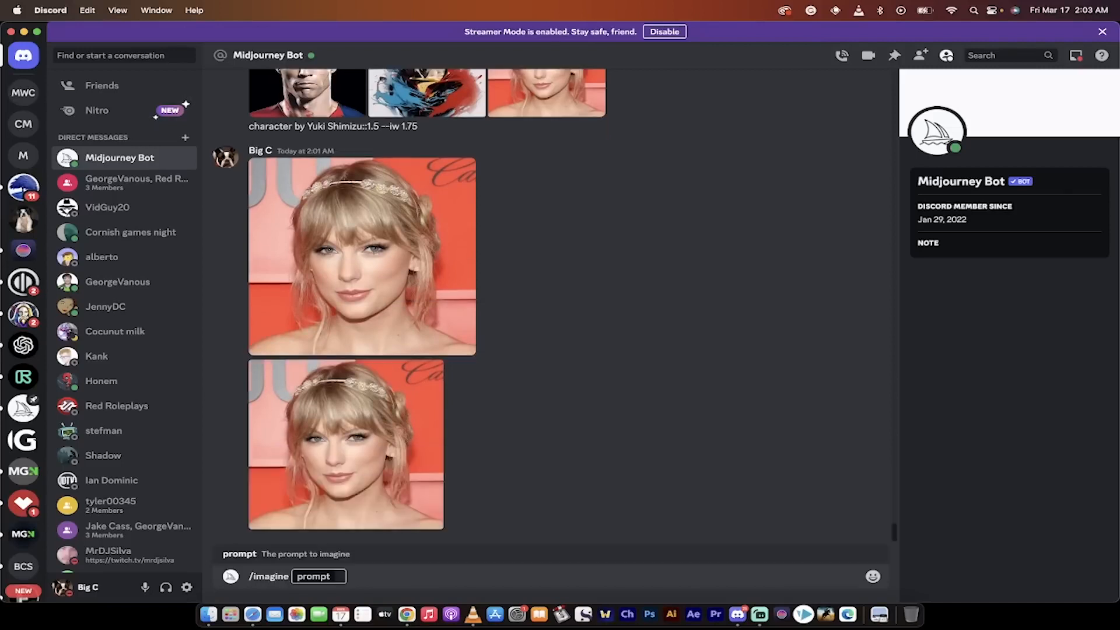
key("super+v")
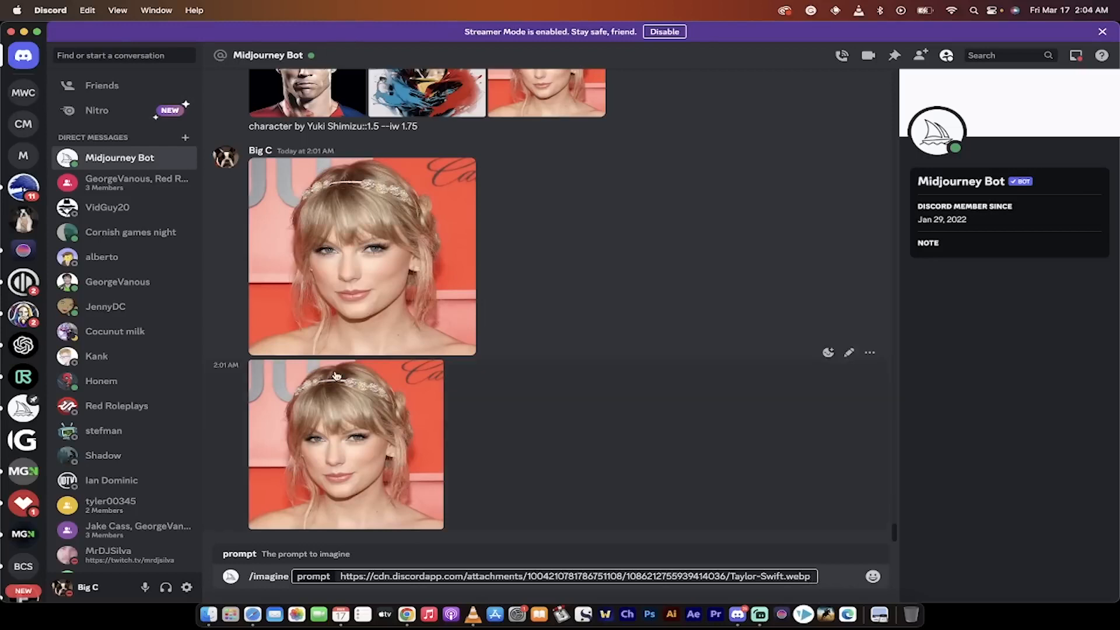
type("character by")
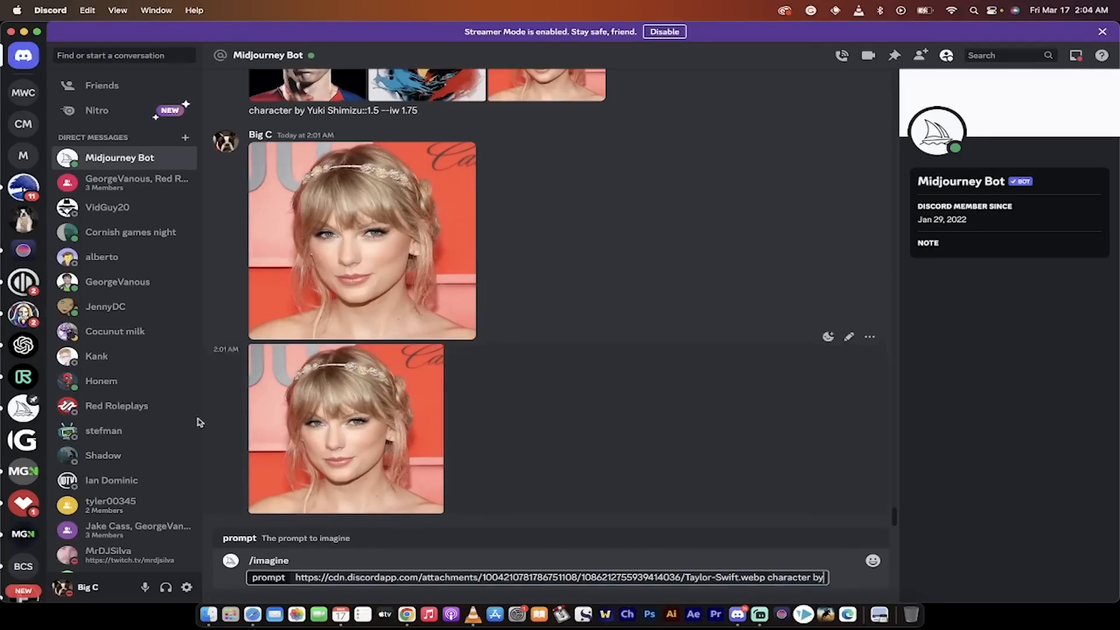
Switch to Chrome, find Gil Elvgren in the Midjourney Styles Library's illustrators list and copy that style's name.
left_click(406, 613)
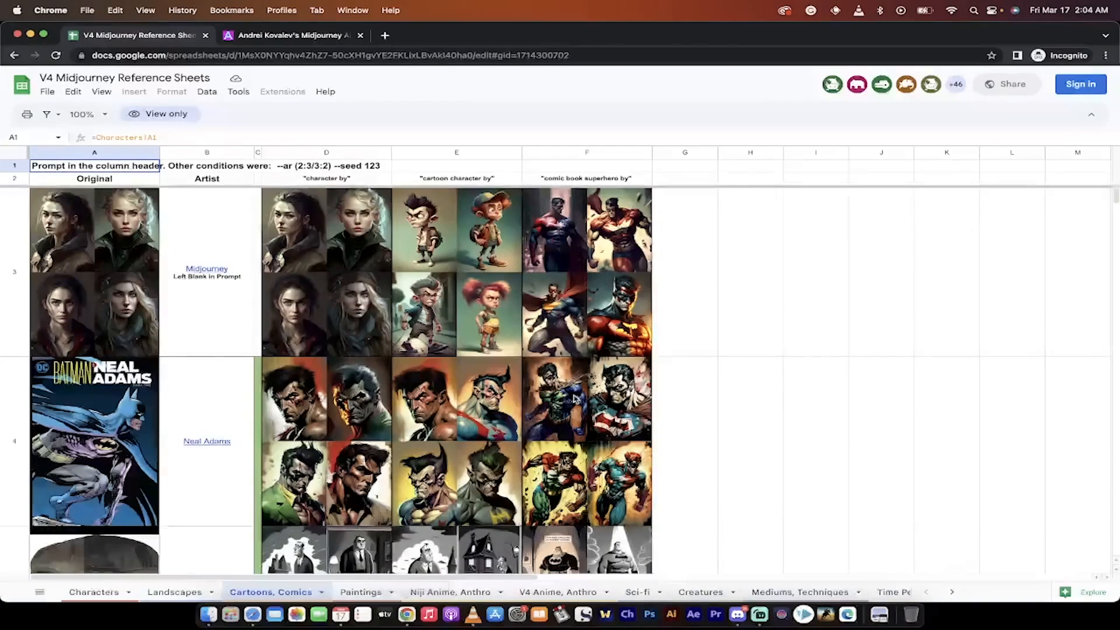
scroll(211, 318, "down", 20)
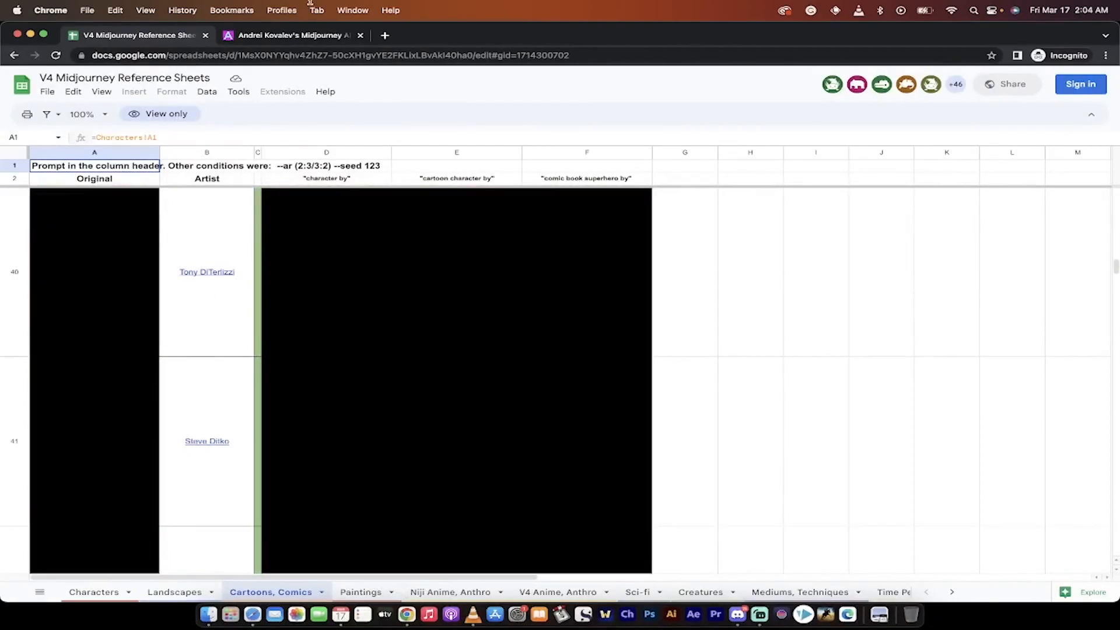
left_click(297, 35)
scroll(366, 315, "down", 15)
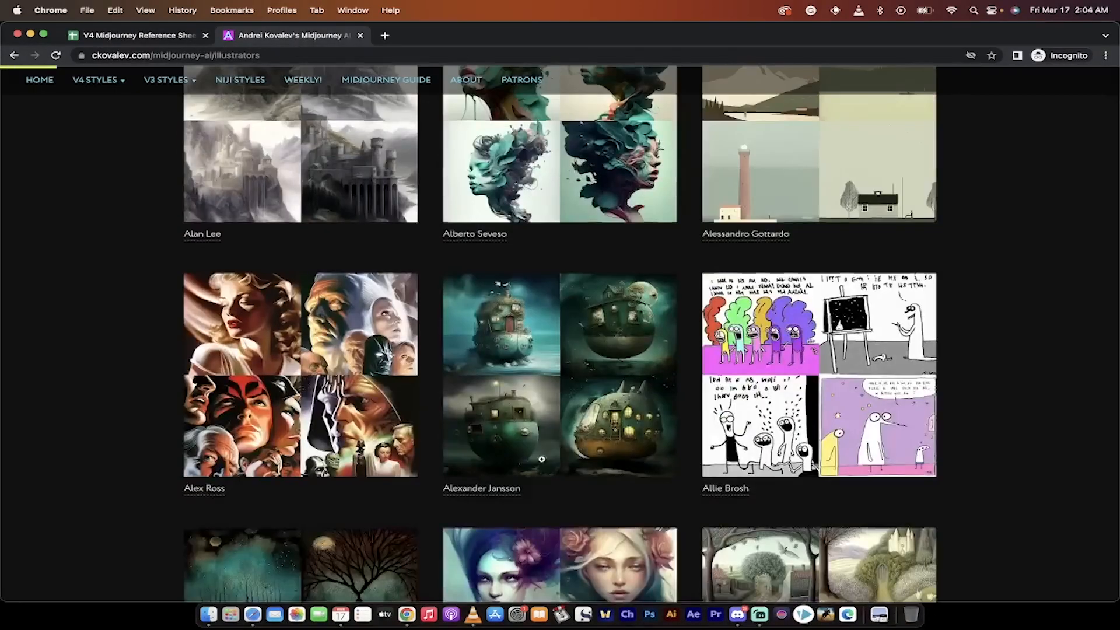
scroll(560, 379, "down", 20)
scroll(543, 463, "down", 20)
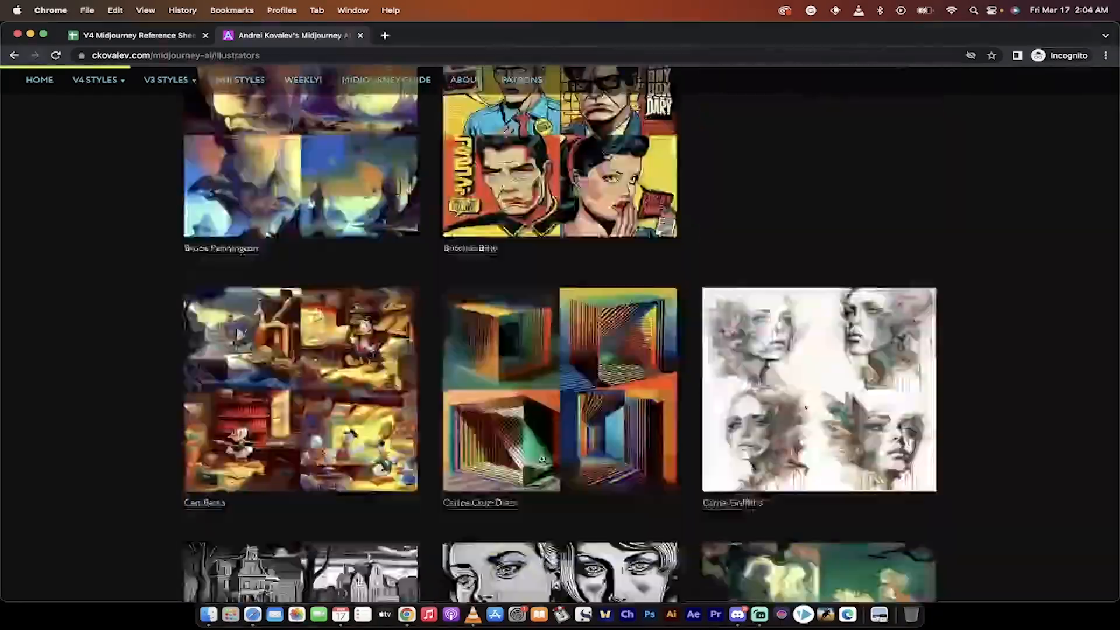
scroll(542, 460, "down", 12)
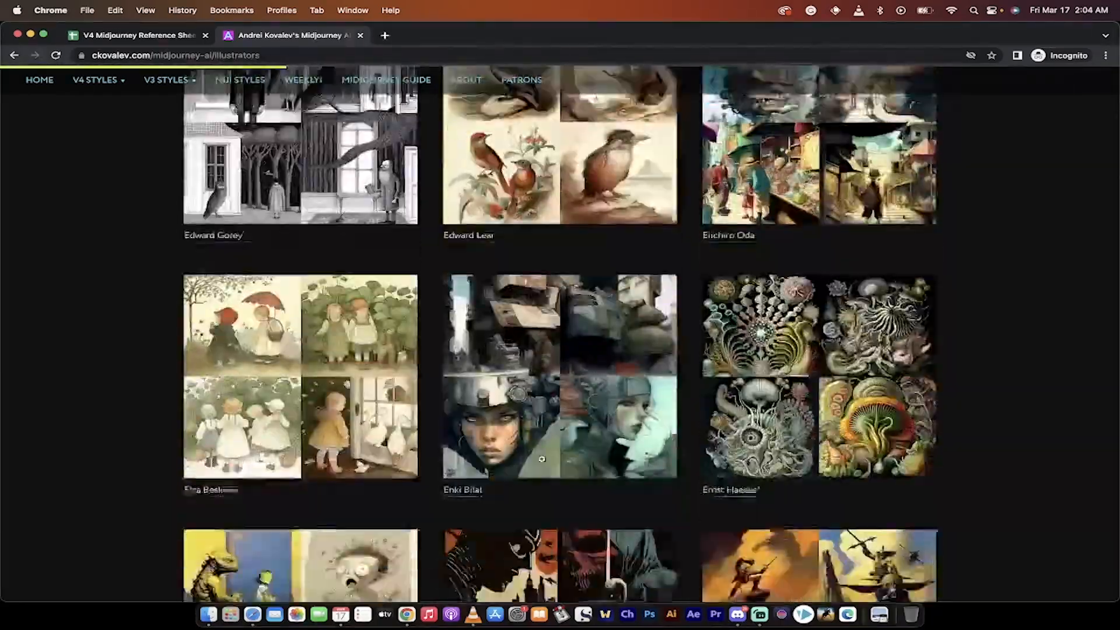
scroll(542, 463, "down", 8)
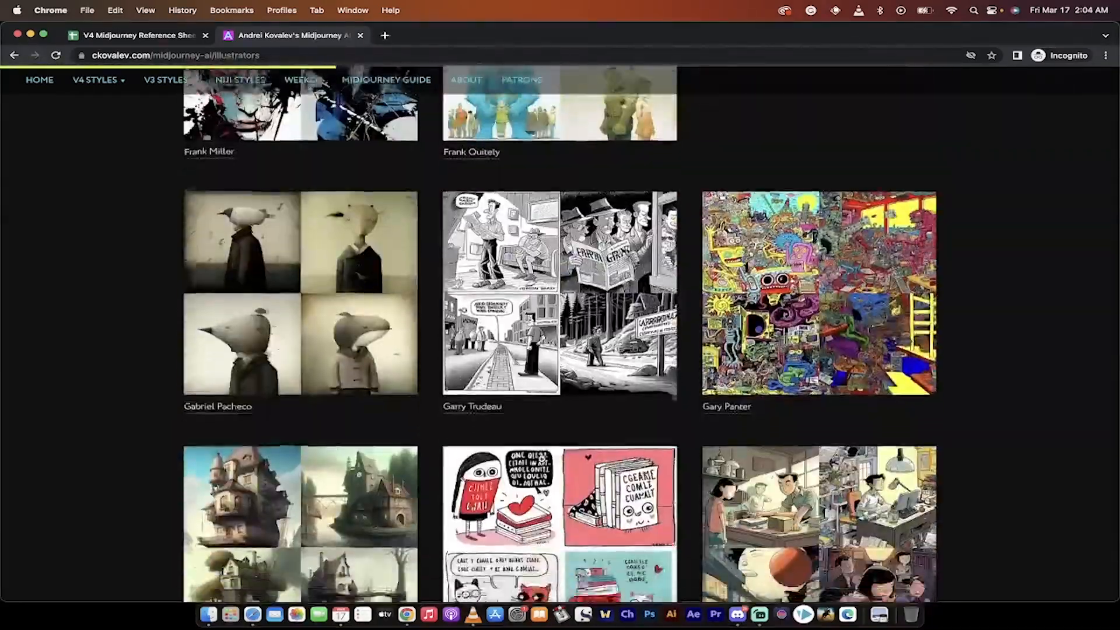
scroll(543, 460, "down", 8)
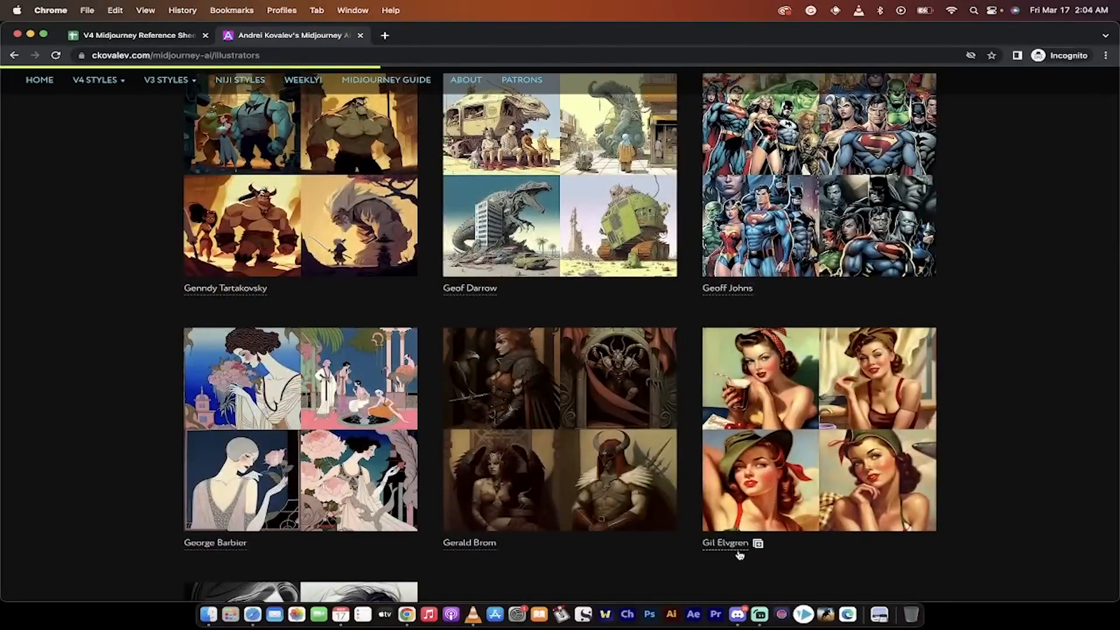
left_click(758, 544)
Switch to Discord, paste "by Gil Elvgren" at the end of the /imagine prompt and remove the duplicate "by".
key("super+Tab")
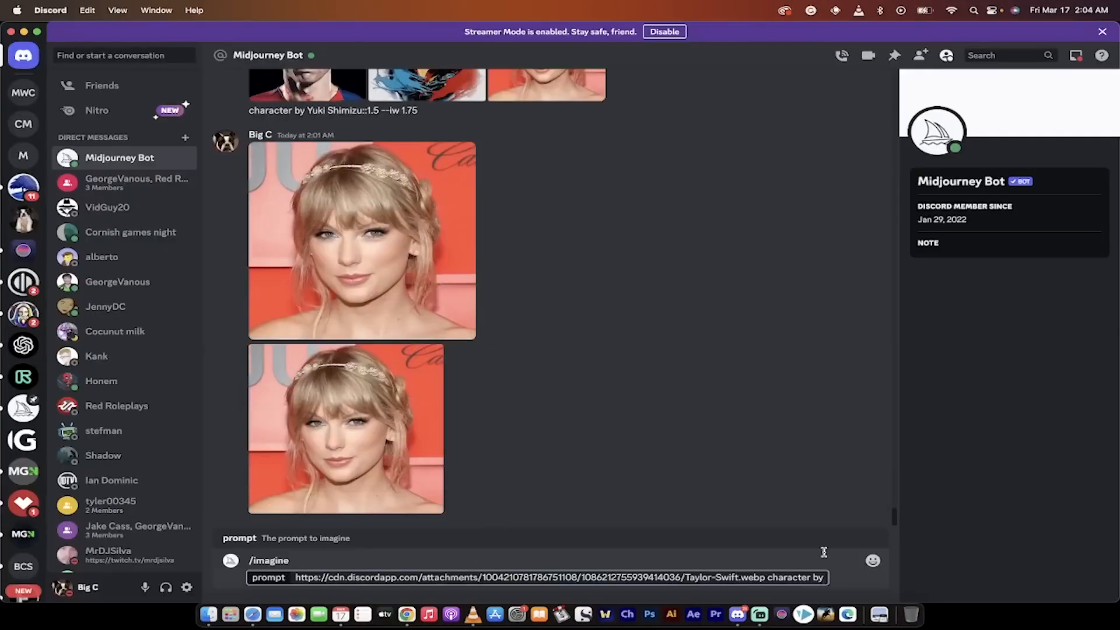
key("super+v")
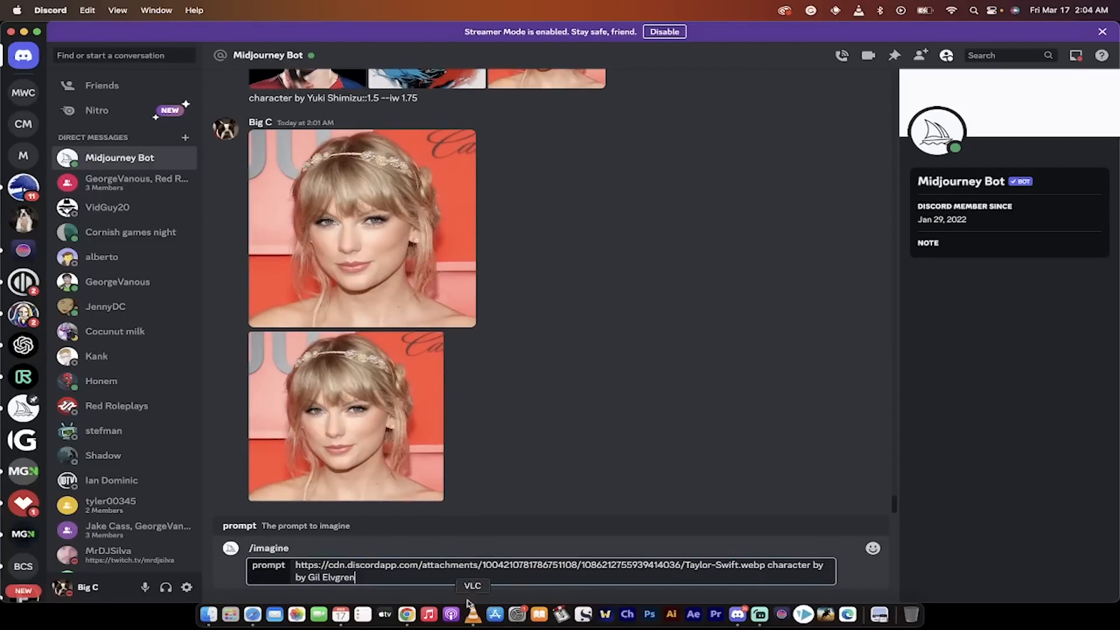
double_click(818, 564)
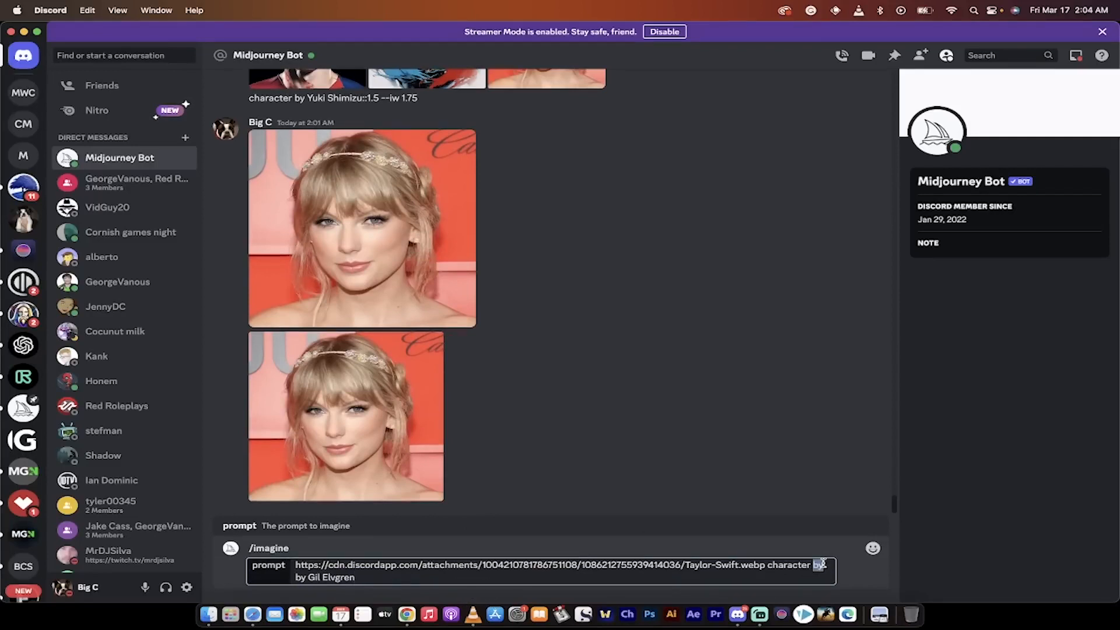
key("BackSpace")
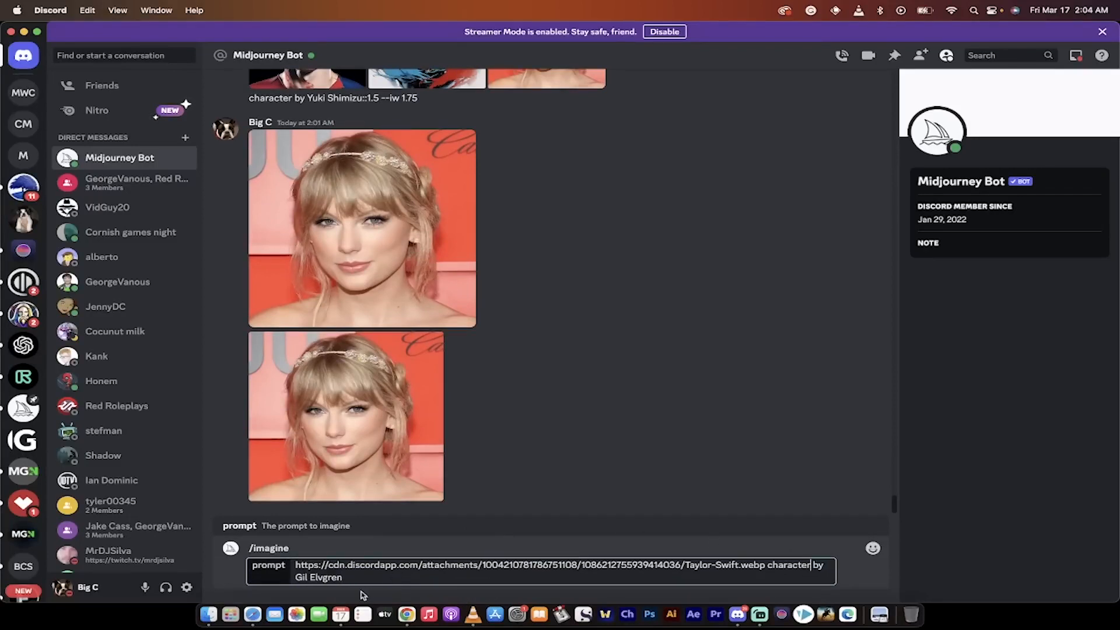
Append "::1 --iw 2.0" after Gil Elvgren in the /imagine prompt and submit it to the Midjourney Bot.
left_click(357, 579)
type("::")
type("--iw")
type("2.0")
key("Return")
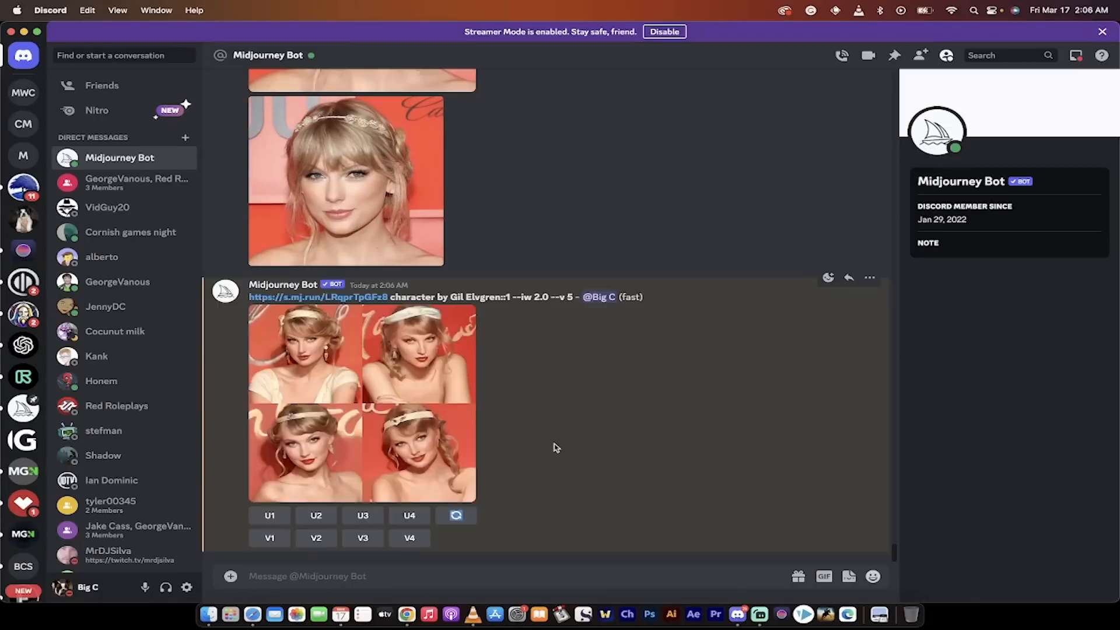
View the Gil Elvgren image grid enlarged and upscale its third image.
left_click(431, 425)
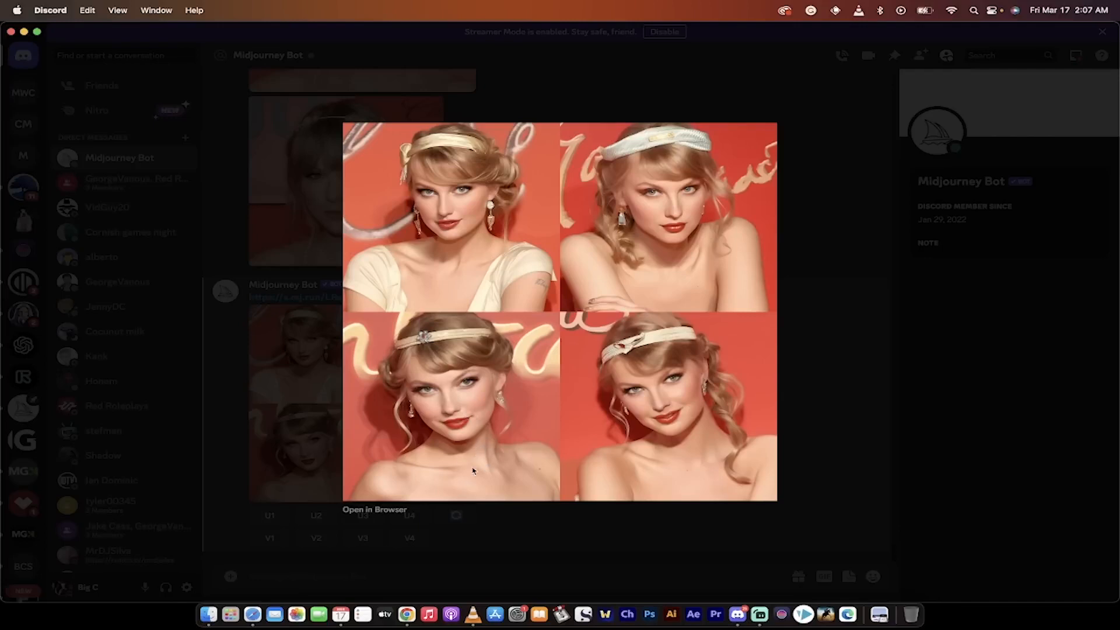
left_click(519, 523)
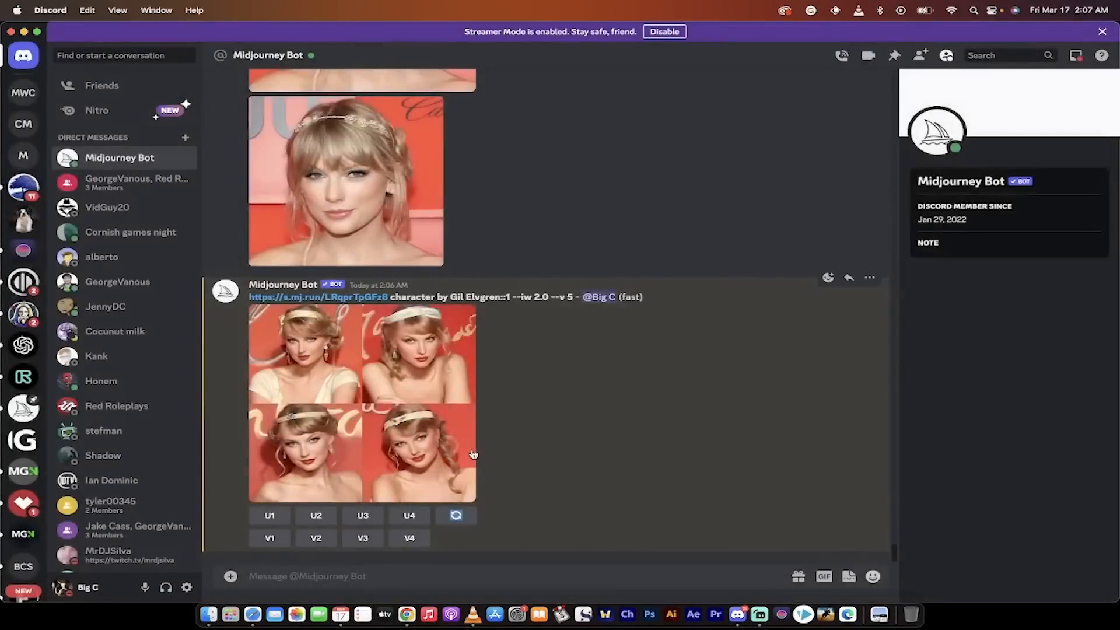
left_click(364, 515)
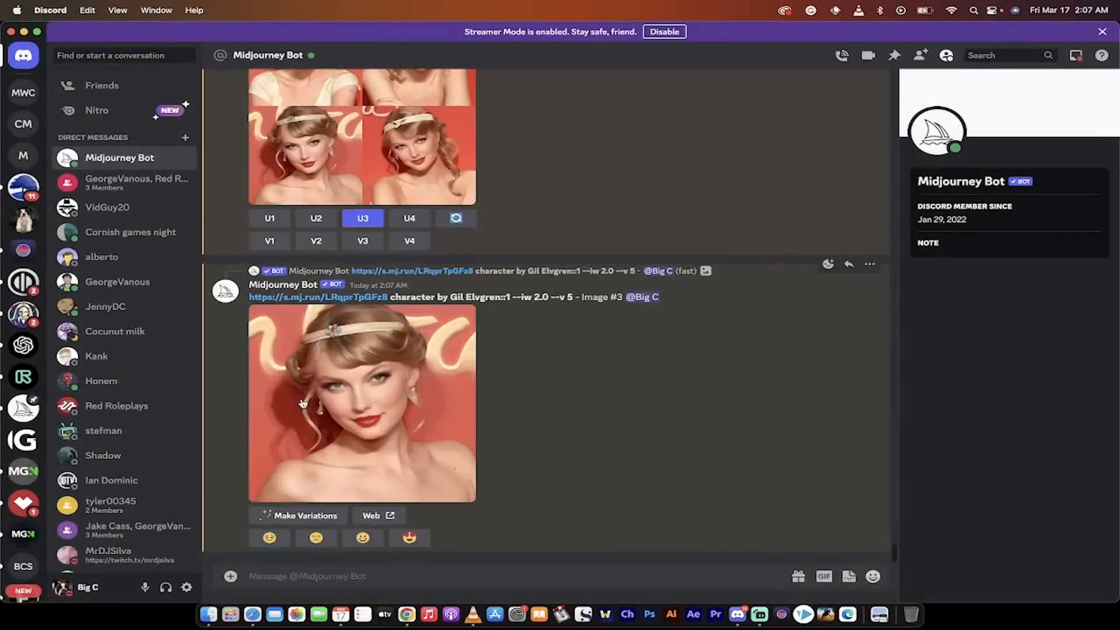
right_click(357, 407)
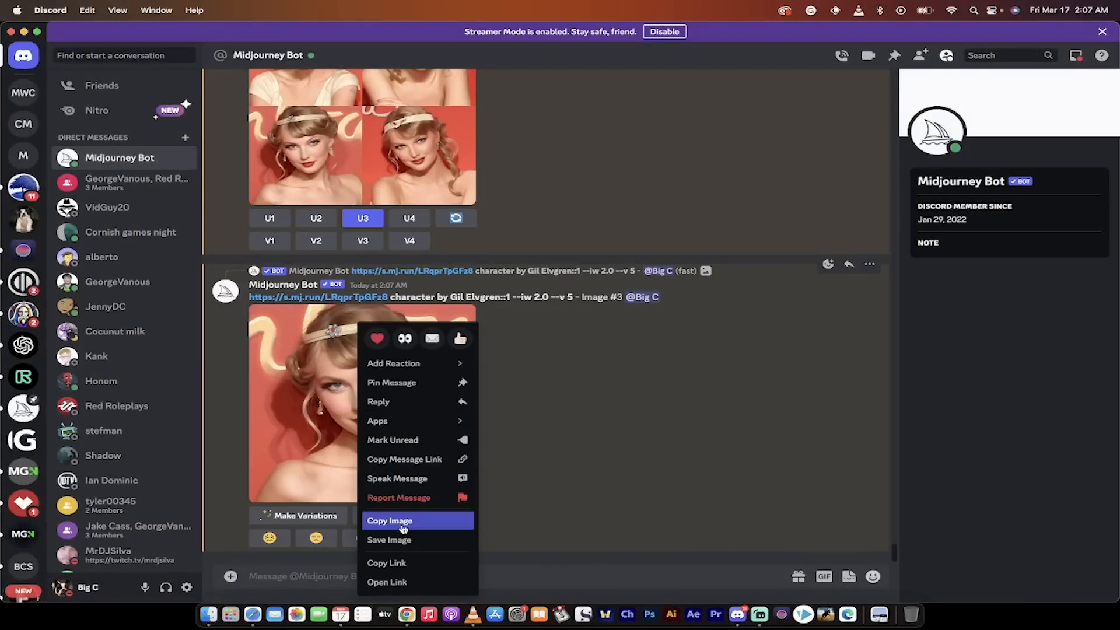
left_click(608, 463)
Remix the grid's third image with the Gil Elvgren weight set to 1.5 and --iw set to 1.0, and submit it.
scroll(581, 434, "up", 2)
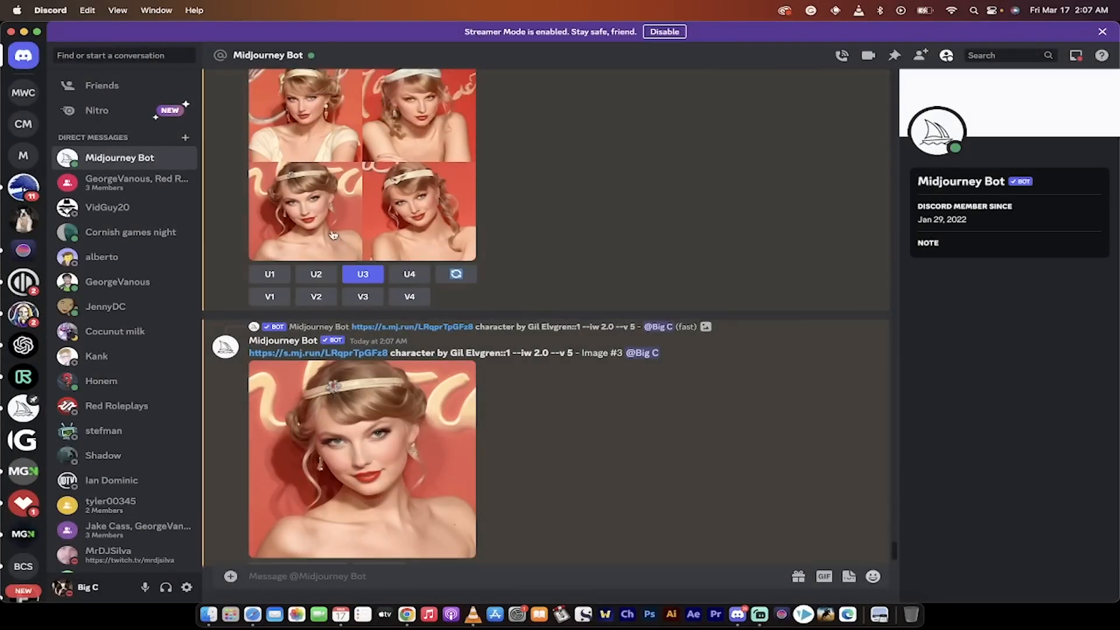
scroll(336, 235, "up", 1)
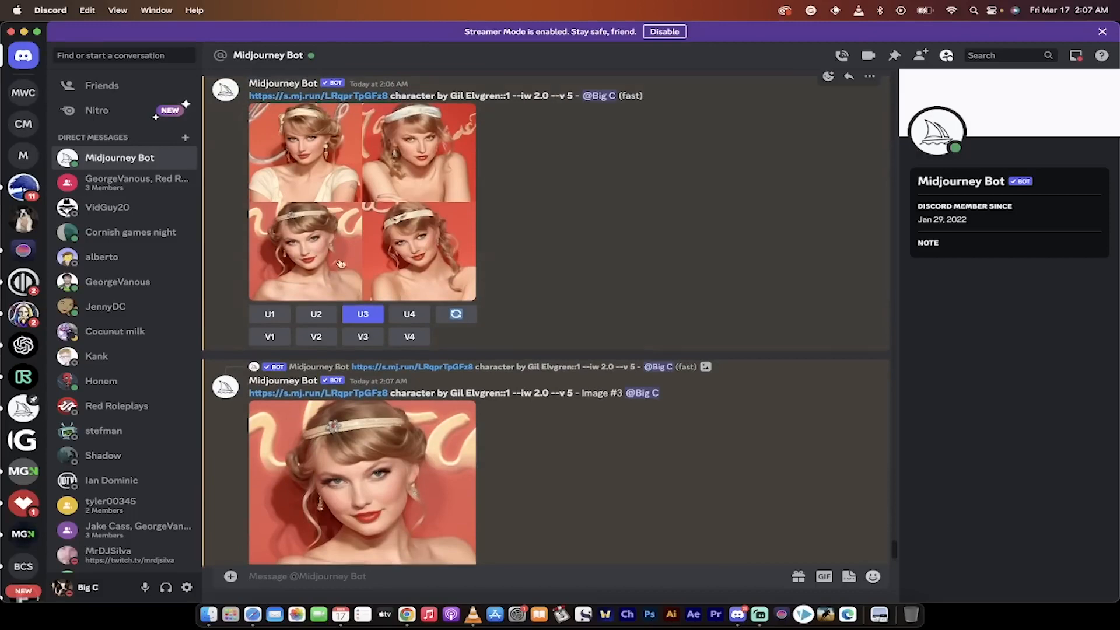
left_click(363, 337)
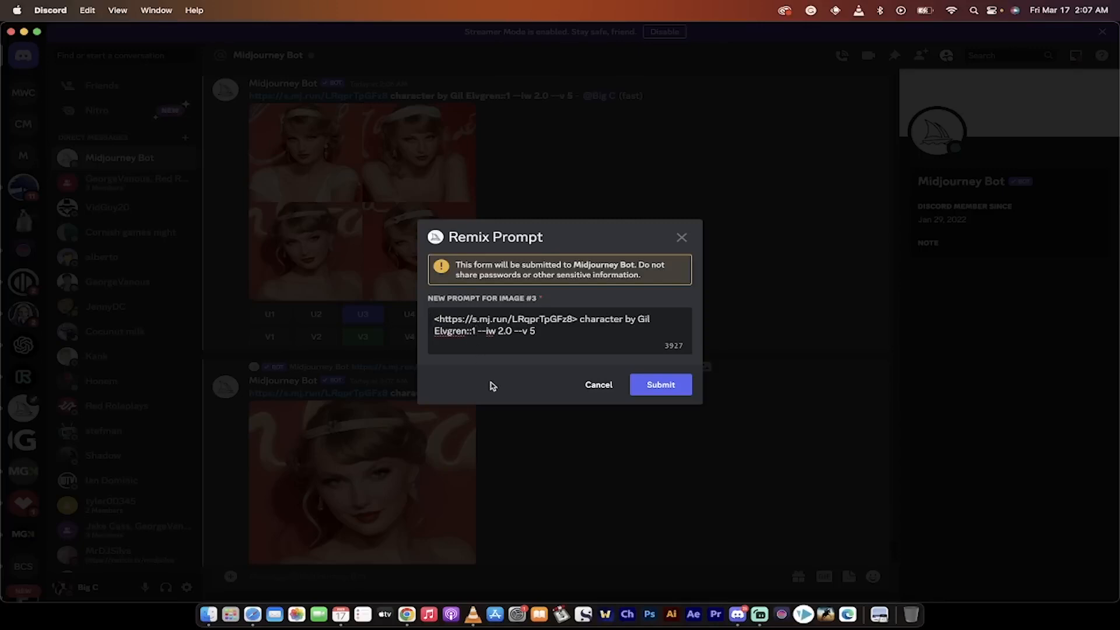
type(".5")
left_click_drag(506, 331, 513, 331)
type("1")
left_click(649, 385)
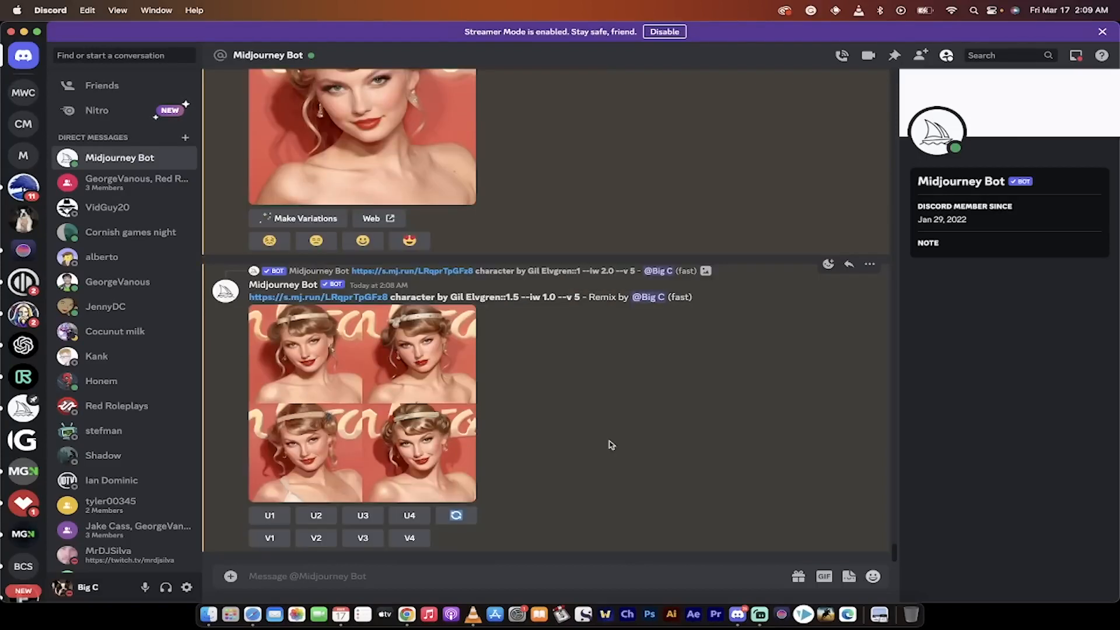
View the remixed image grid enlarged and upscale its second image.
left_click(418, 385)
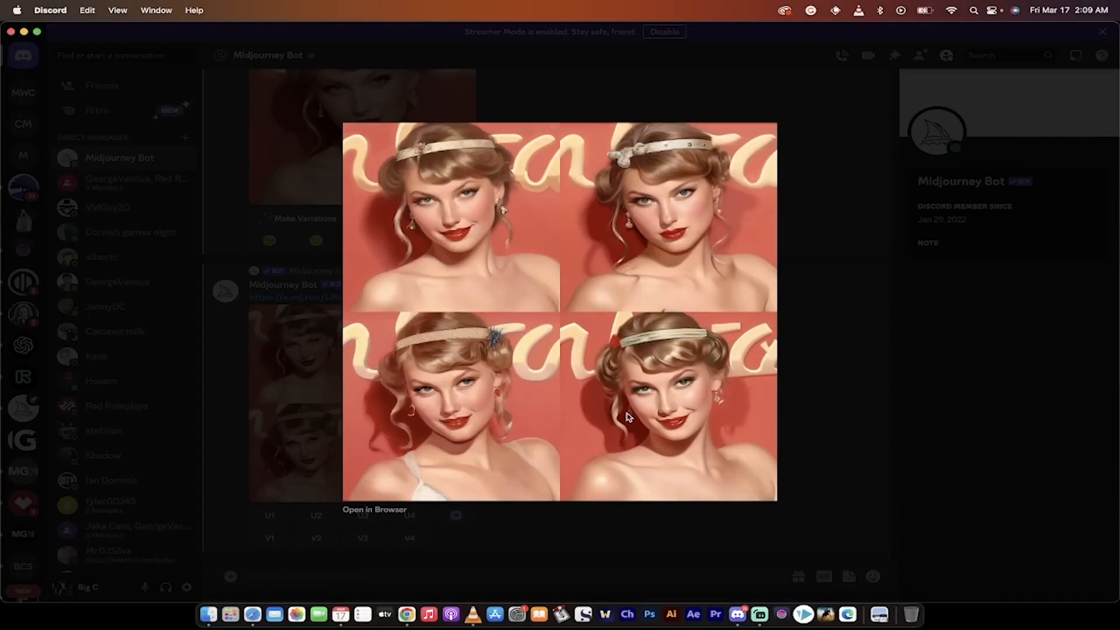
left_click(815, 401)
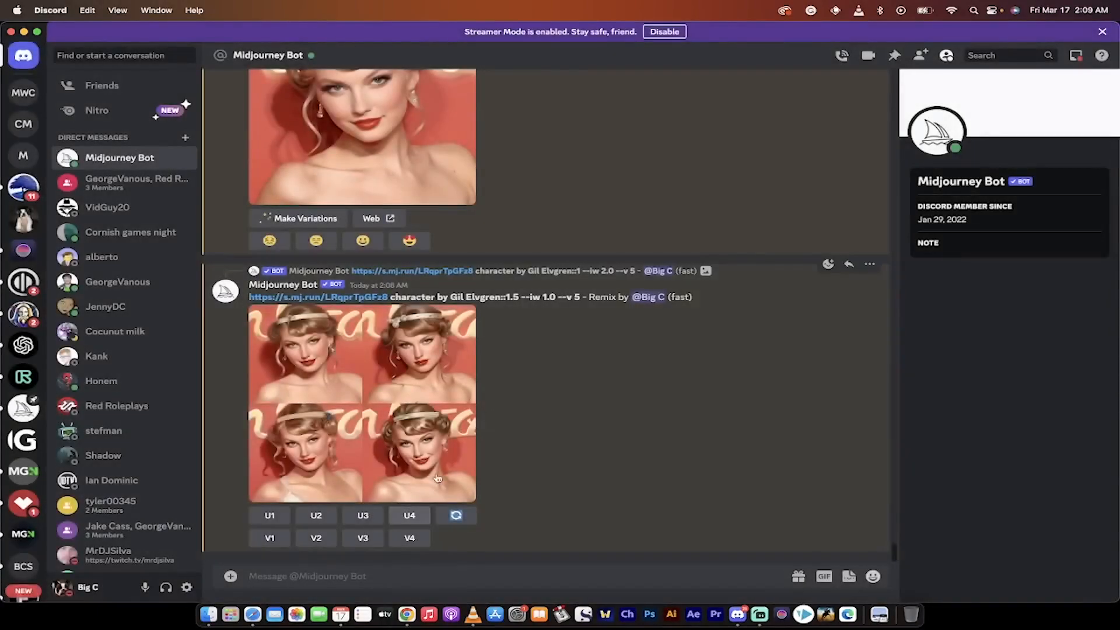
left_click(436, 440)
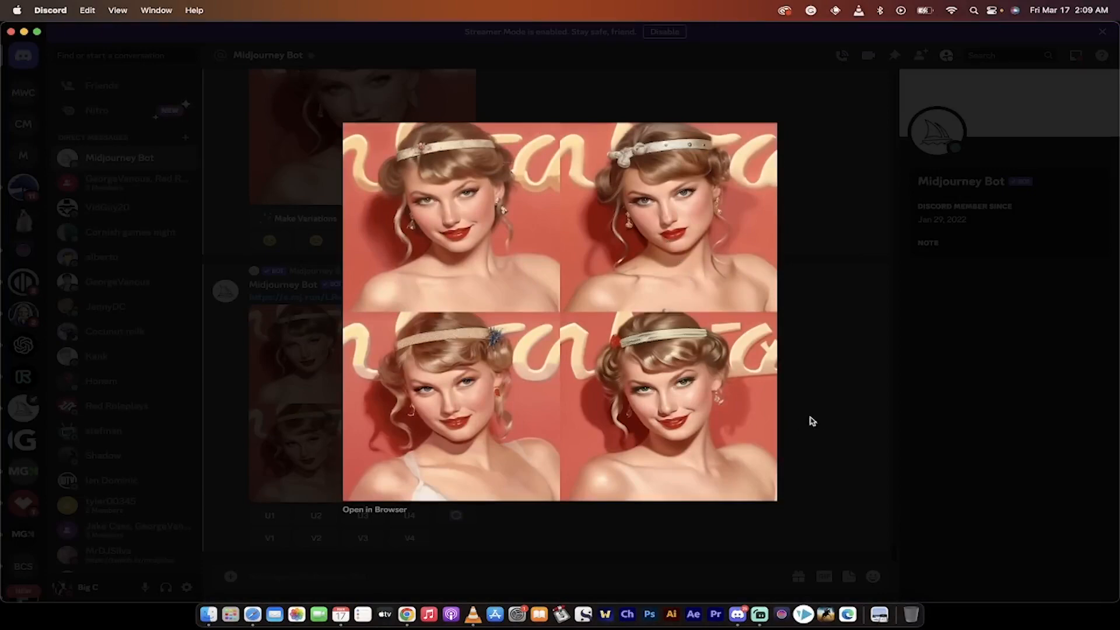
left_click(828, 423)
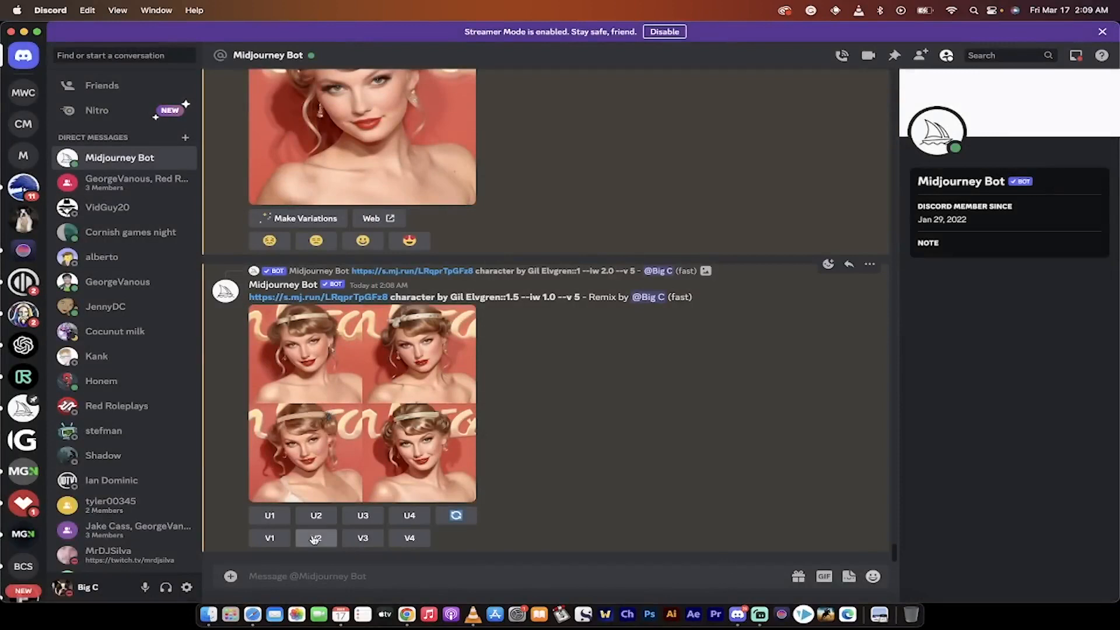
left_click(316, 516)
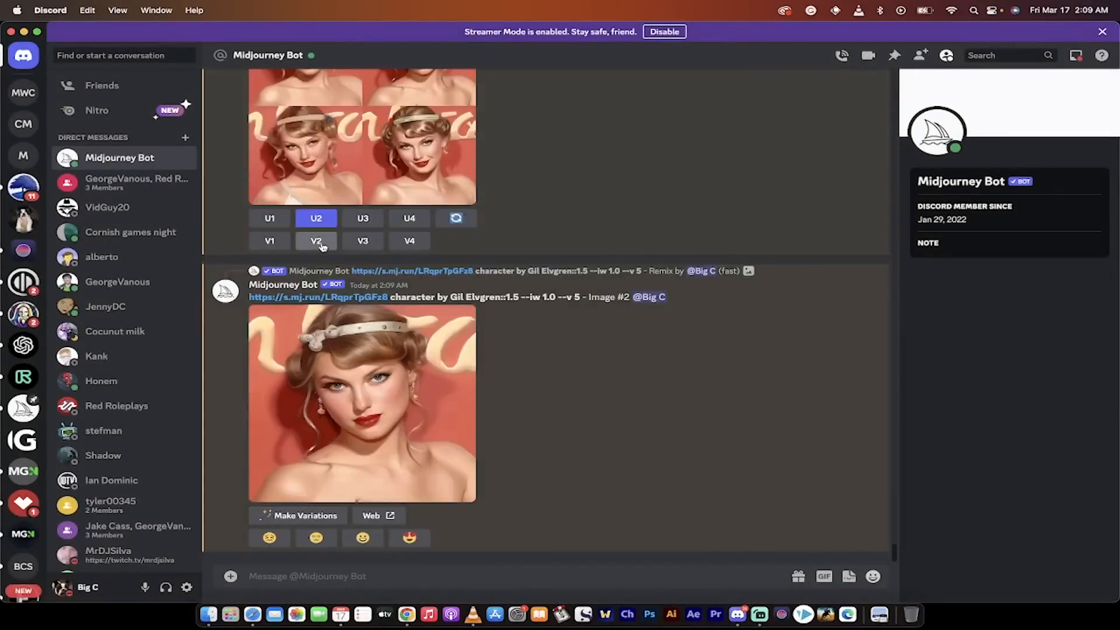
Try to remix the grid's second image with the Gil Elvgren weight set to .5 and --iw set to 2.0.
left_click(316, 240)
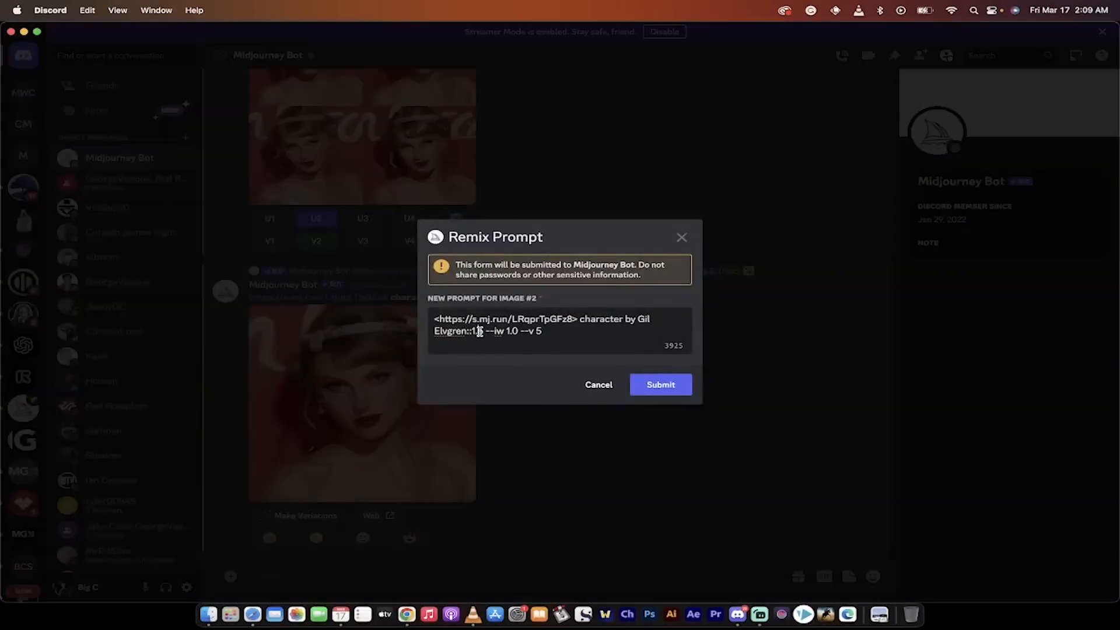
left_click(482, 331)
key("BackSpace")
key("BackSpace")
key("BackSpace")
type(".5")
left_click_drag(517, 330, 505, 331)
type("2.0")
left_click(655, 387)
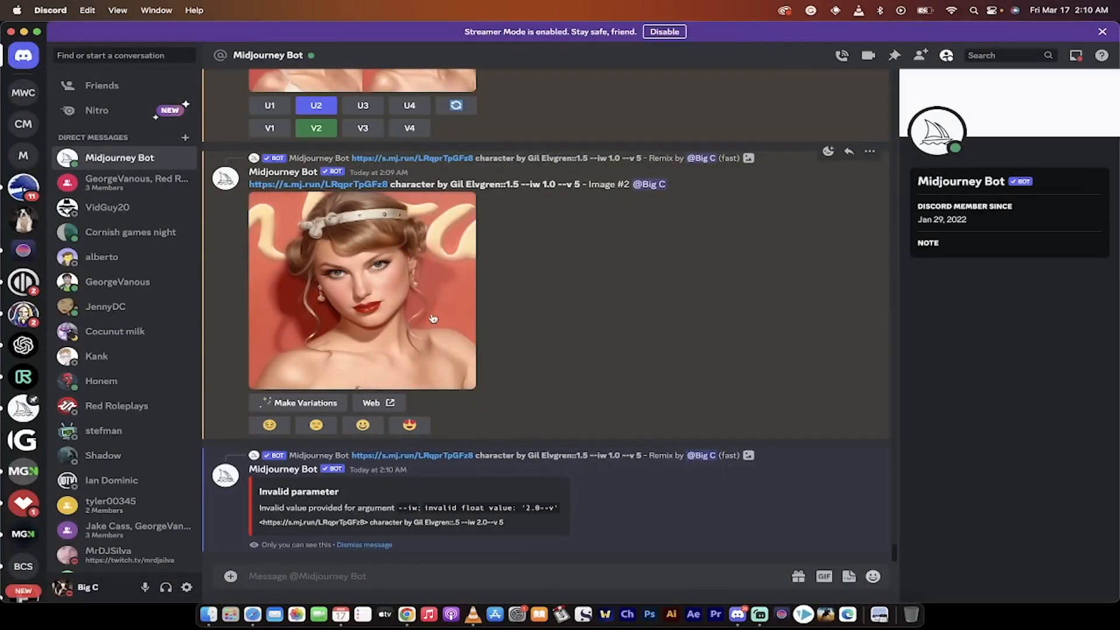
Open the variations remix prompt for the upscaled image, switch to Chrome and copy the Glen Keane style name from the illustrators list.
left_click(317, 402)
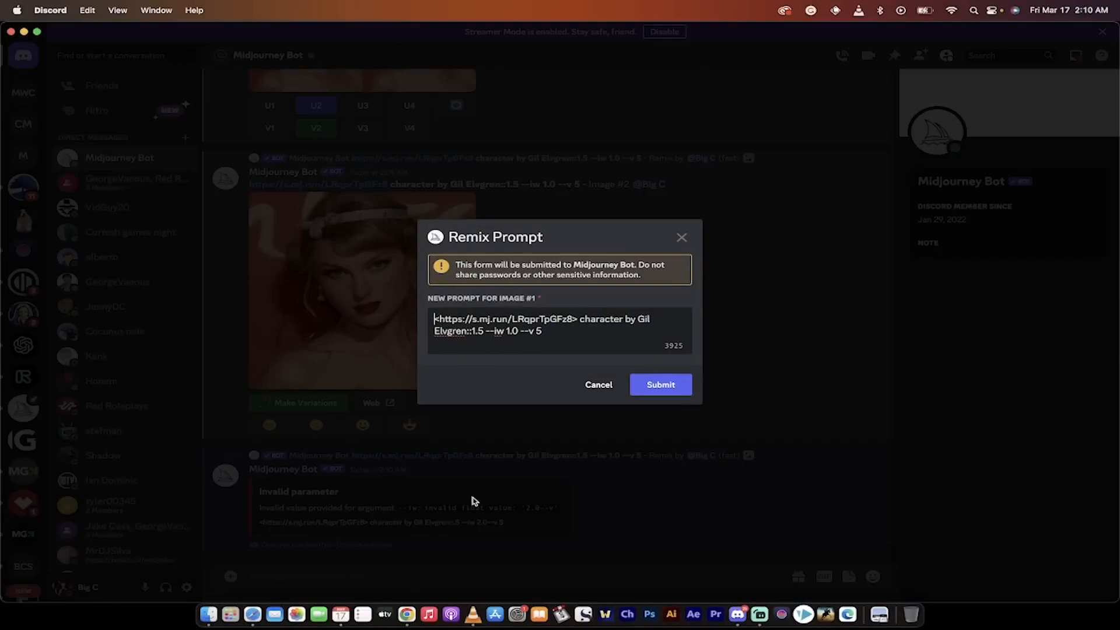
left_click(406, 614)
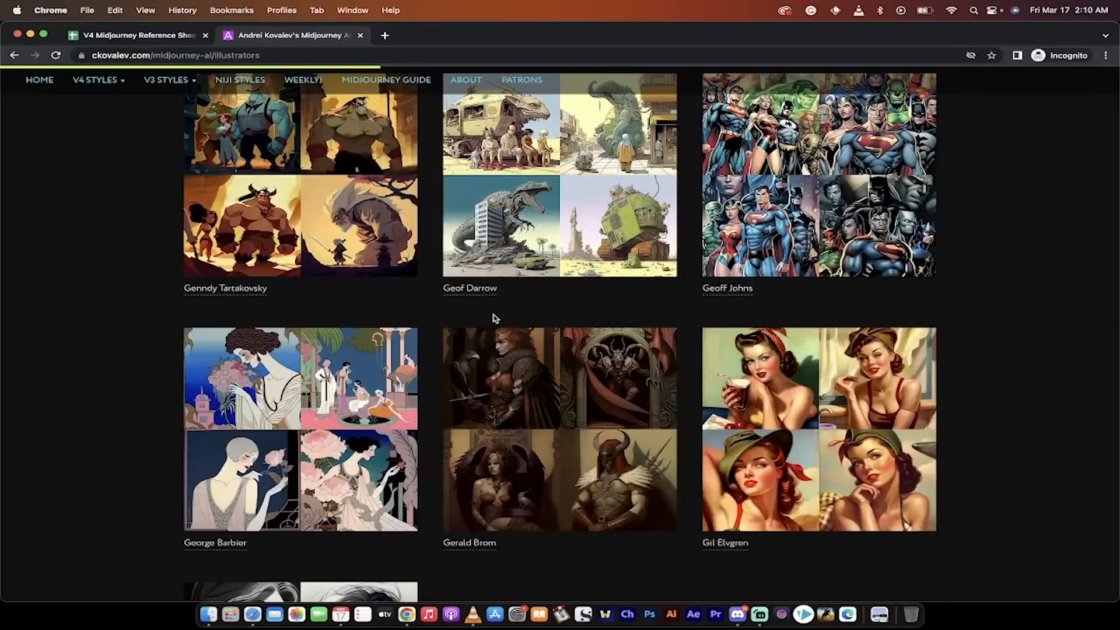
scroll(665, 348, "down", 10)
scroll(665, 348, "up", 3)
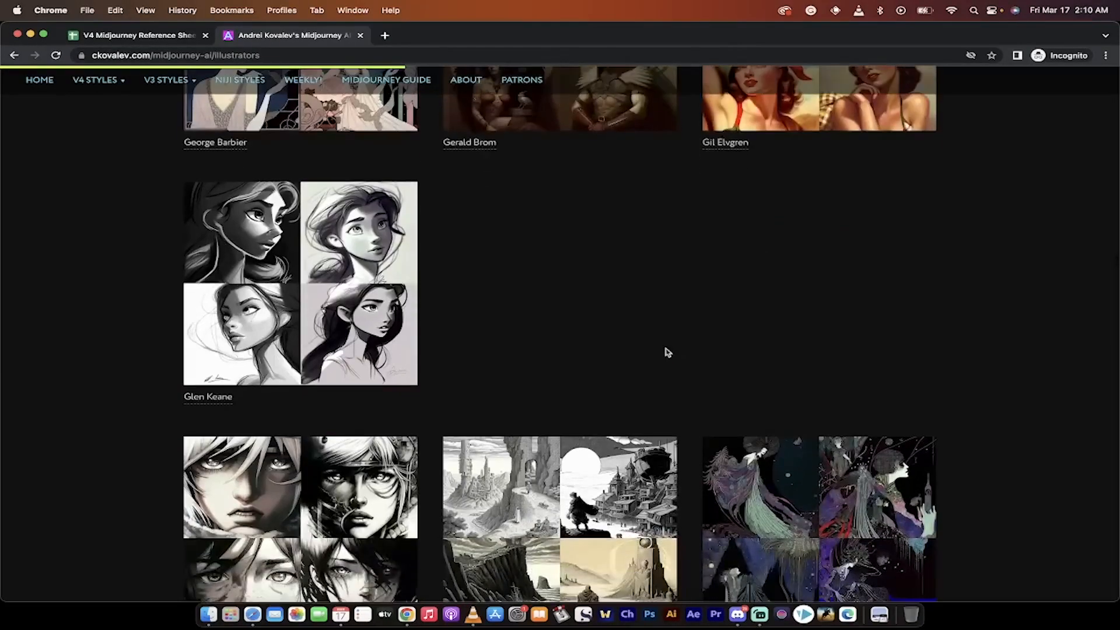
mouse_move(245, 405)
left_click(242, 398)
Switch to Discord, replace "by Gil Elvgren" with "by Glen Keane" in the remix prompt, submit it and view the resulting grid enlarged.
left_click(747, 617)
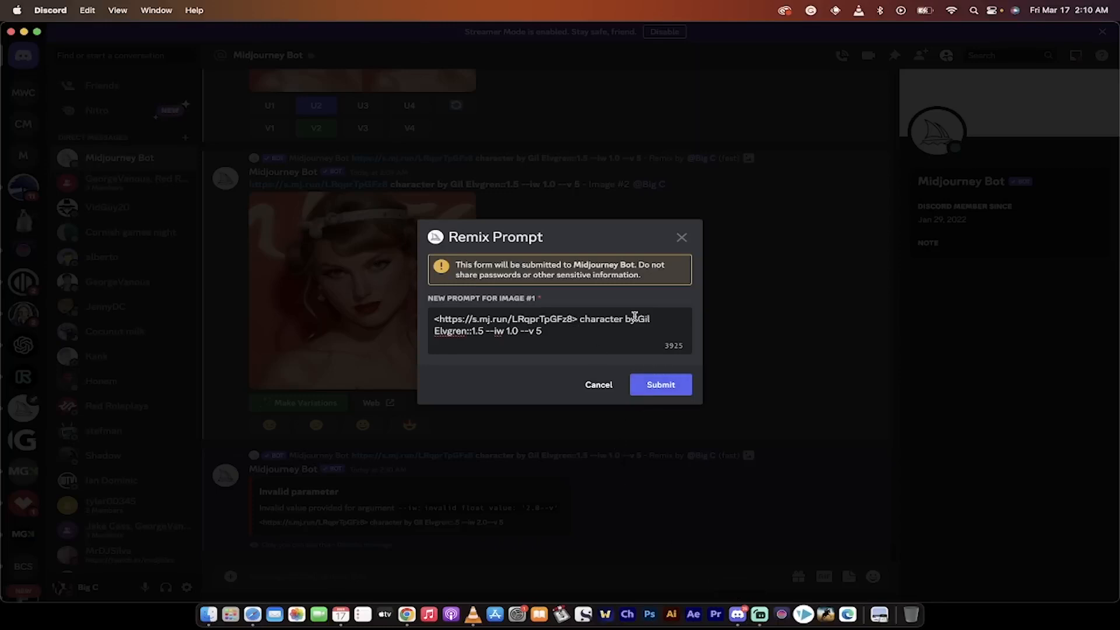
left_click_drag(624, 319, 465, 326)
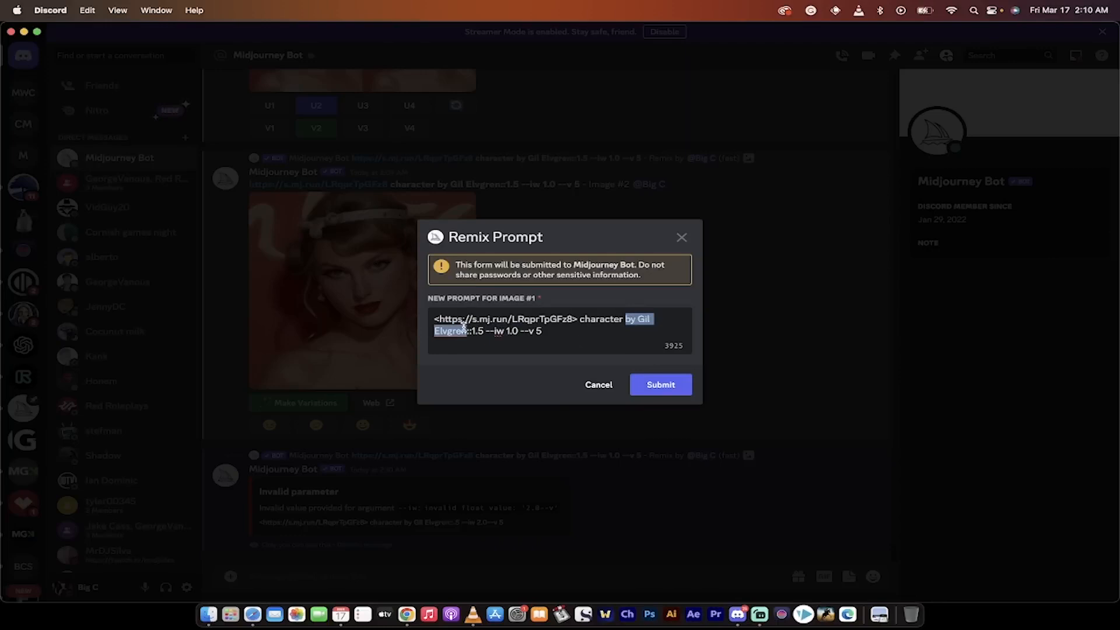
key("cmd+v")
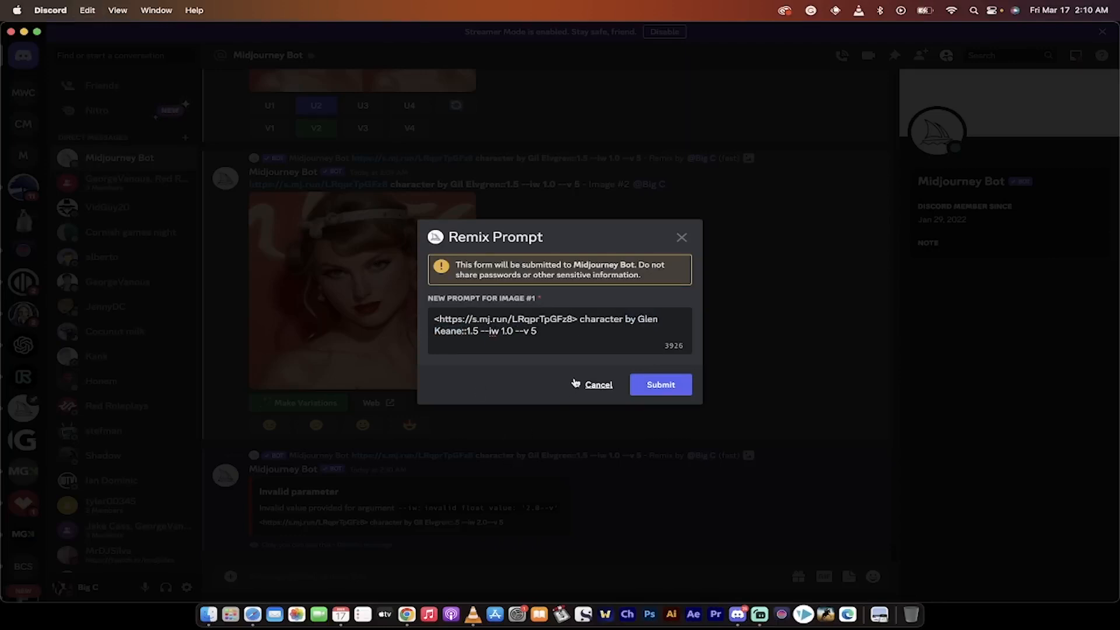
left_click(652, 386)
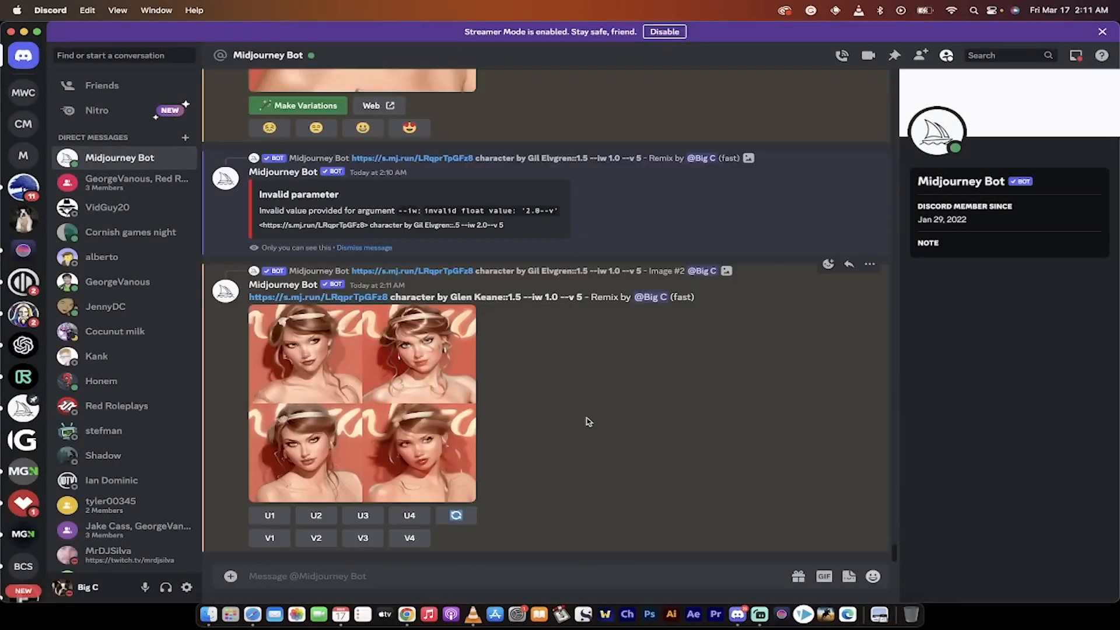
left_click(410, 424)
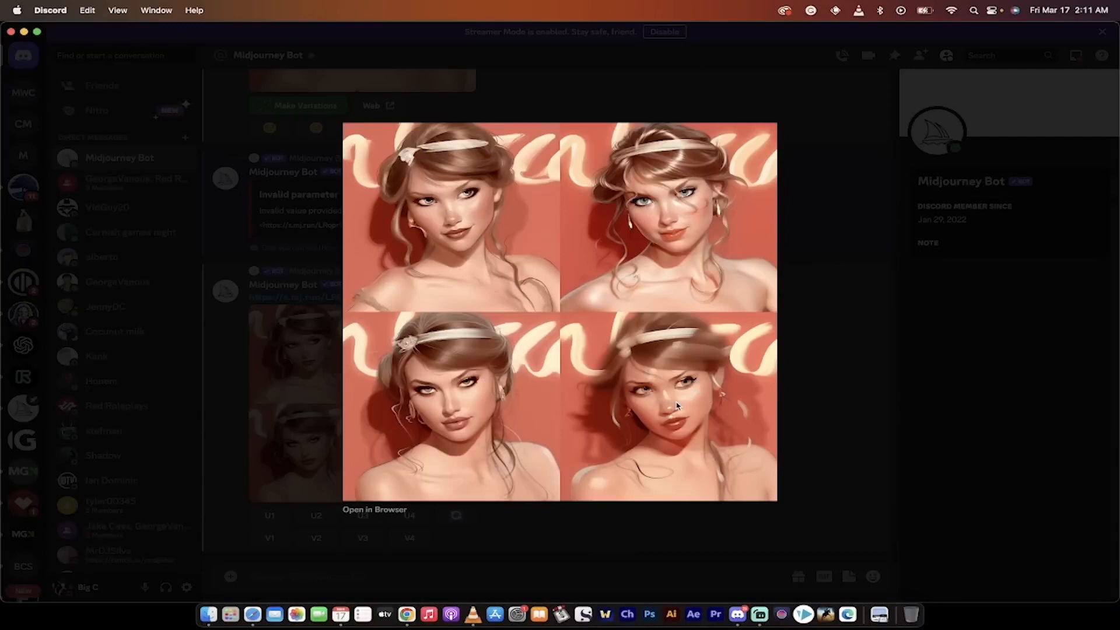
left_click(831, 436)
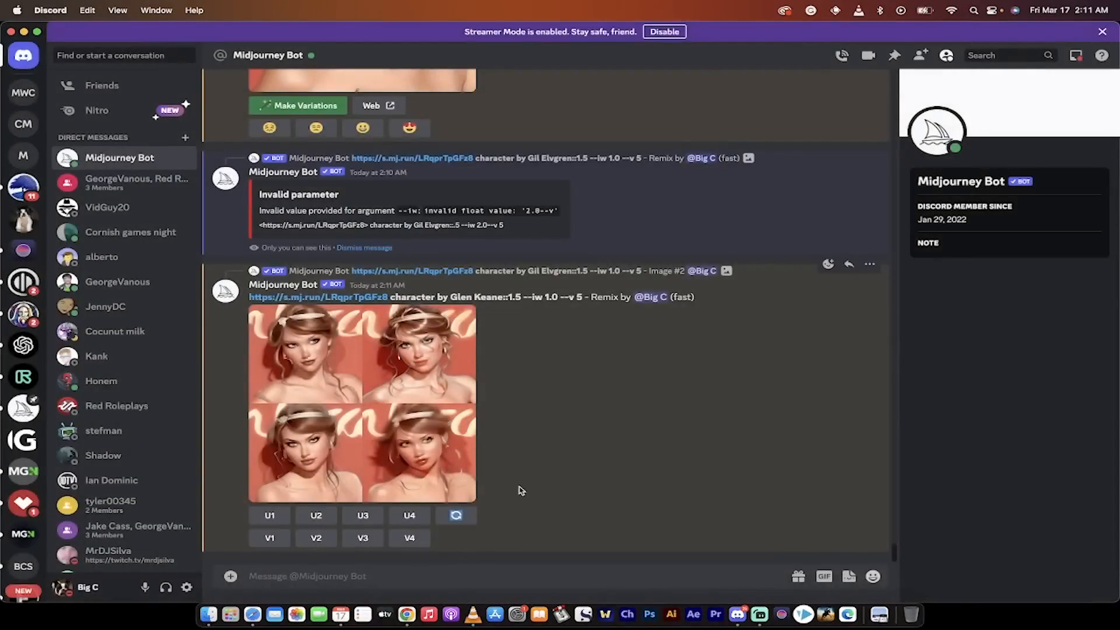